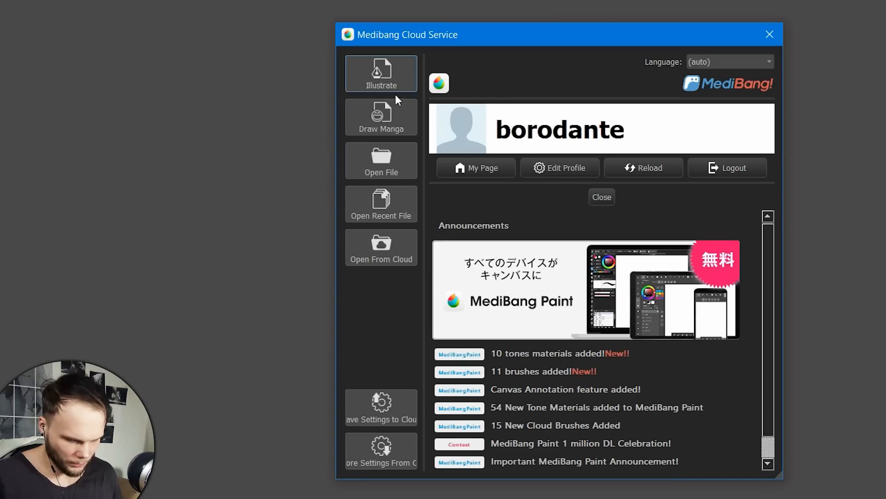
Create a new blank illustration 600 pixels wide and 4500 pixels high.
{"action": "left_click", "coordinate": [394, 85]}
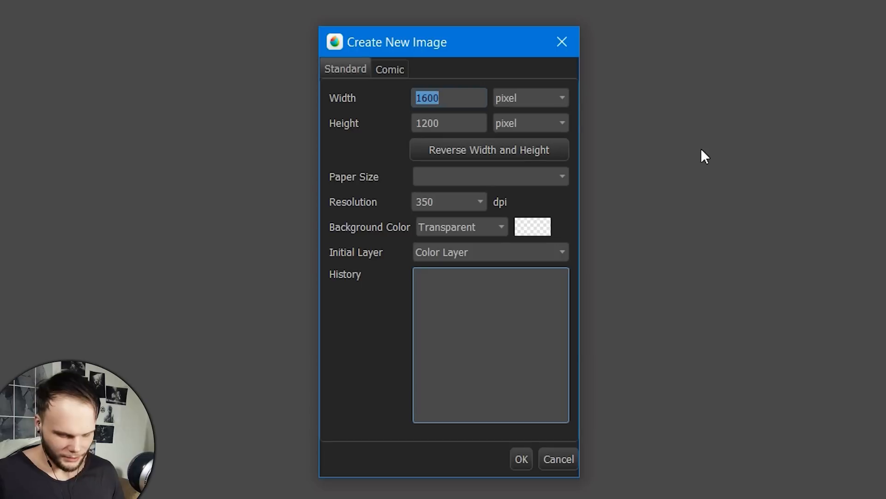
{"action": "type", "text": "600"}
{"action": "key", "text": "Tab"}
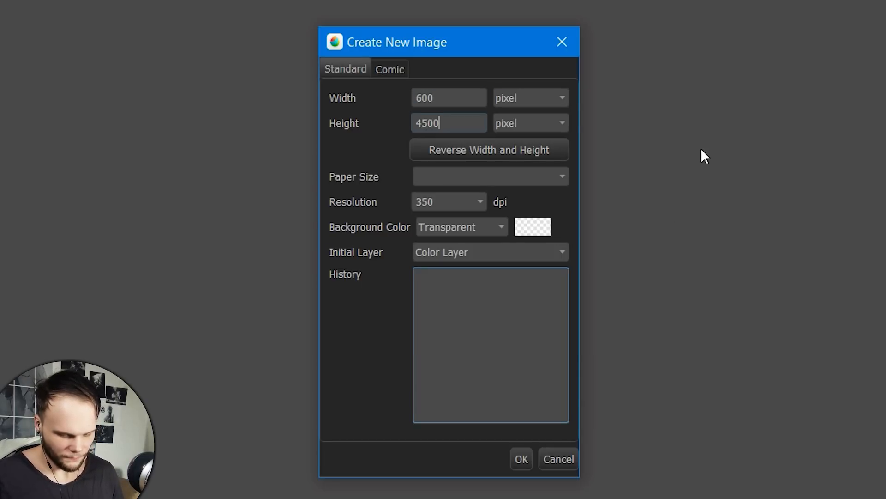
{"action": "key", "text": "Return"}
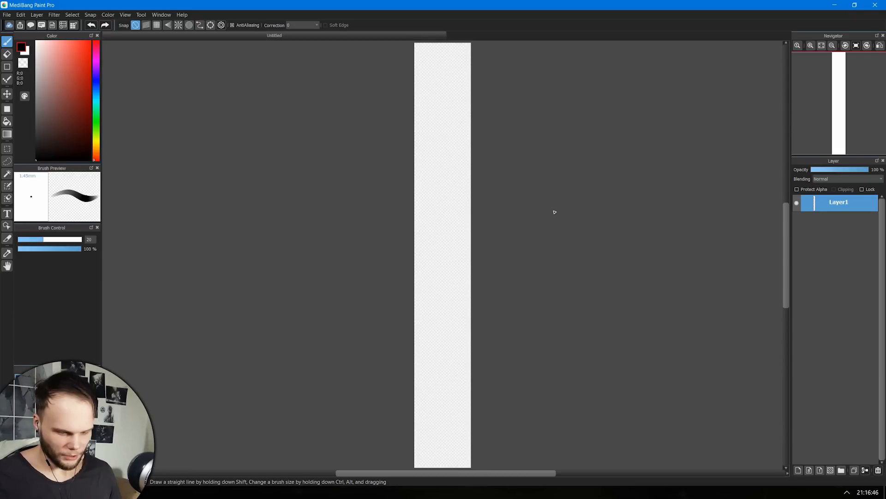
Change the canvas size to a width of 6000 pixels.
{"action": "key", "text": "ctrl+alt+c"}
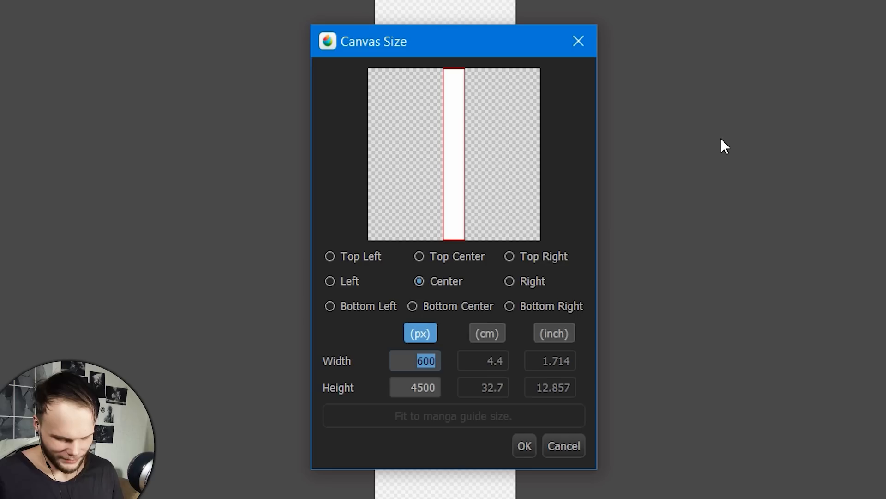
{"action": "type", "text": "6"}
{"action": "key", "text": "BackSpace"}
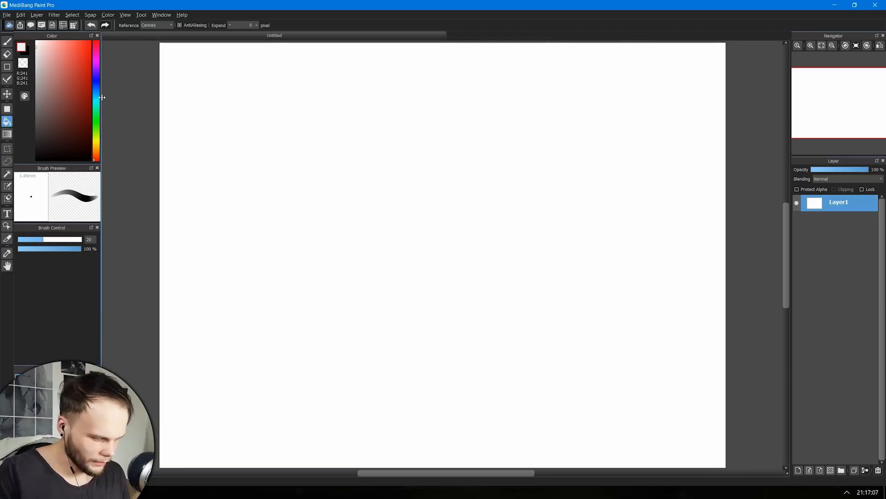
Move the Color panel into a widened column above the Layer panel and close the Navigator.
{"action": "left_click_drag", "start_coordinate": [102, 96], "coordinate": [155, 107]}
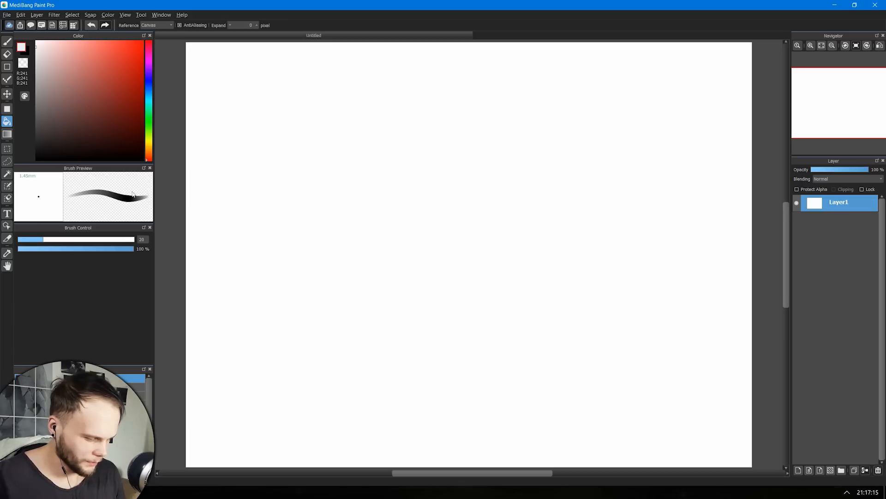
{"action": "left_click_drag", "start_coordinate": [79, 36], "coordinate": [814, 38]}
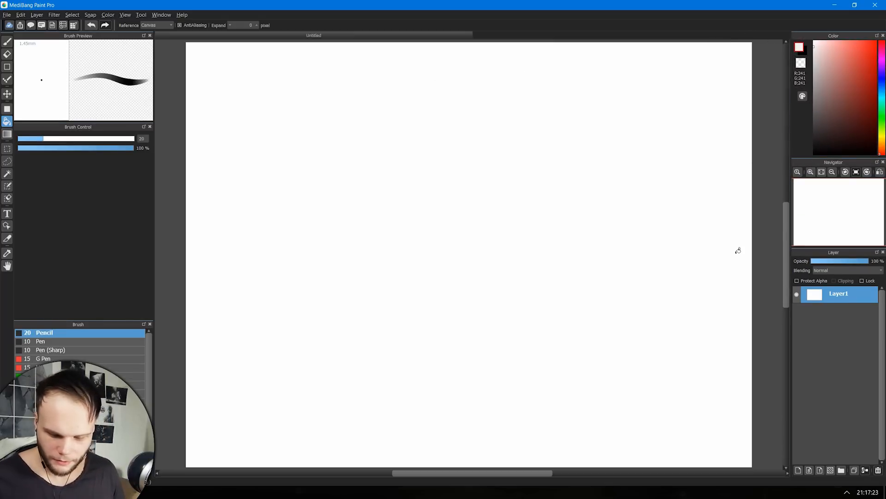
{"action": "left_click_drag", "start_coordinate": [790, 131], "coordinate": [751, 148]}
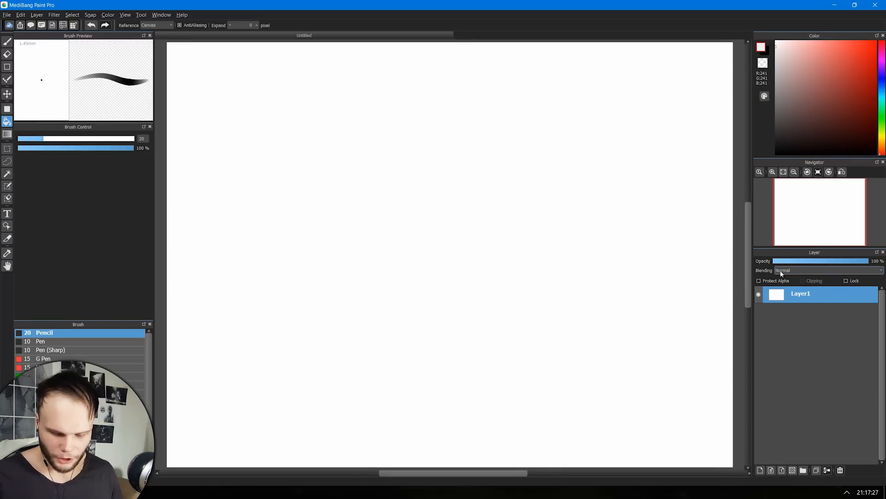
{"action": "left_click", "coordinate": [883, 162]}
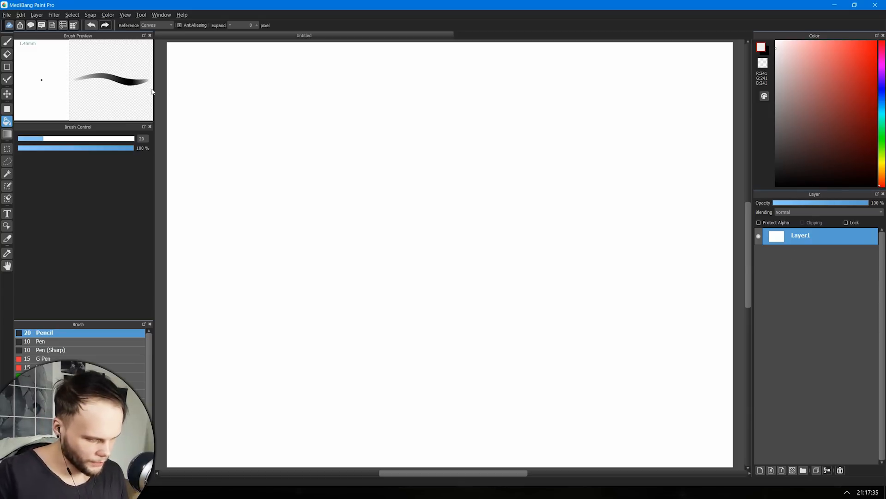
Rearrange the panels so Brush Preview, Brush Control and Brush stack under Color, with Layer alone in the opposite column.
{"action": "mouse_move", "coordinate": [96, 36]}
{"action": "left_mouse_down"}
{"action": "mouse_move", "coordinate": [493, 115]}
{"action": "mouse_move", "coordinate": [541, 110]}
{"action": "left_mouse_up"}
{"action": "mouse_move", "coordinate": [85, 33]}
{"action": "left_mouse_down"}
{"action": "mouse_move", "coordinate": [166, 98]}
{"action": "mouse_move", "coordinate": [524, 209]}
{"action": "mouse_move", "coordinate": [530, 193]}
{"action": "mouse_move", "coordinate": [522, 211]}
{"action": "mouse_move", "coordinate": [521, 116]}
{"action": "mouse_move", "coordinate": [517, 201]}
{"action": "mouse_move", "coordinate": [527, 184]}
{"action": "mouse_move", "coordinate": [531, 196]}
{"action": "mouse_move", "coordinate": [520, 105]}
{"action": "mouse_move", "coordinate": [626, 168]}
{"action": "left_mouse_up"}
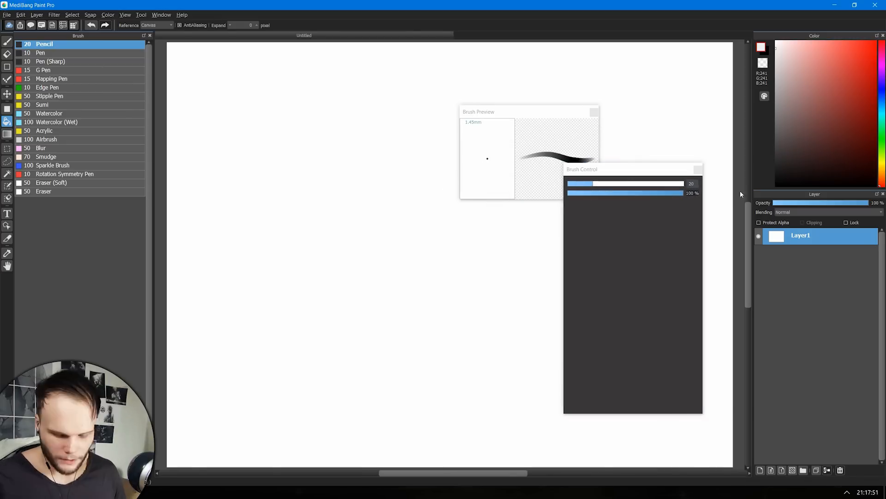
{"action": "mouse_move", "coordinate": [781, 194]}
{"action": "left_mouse_down"}
{"action": "mouse_move", "coordinate": [47, 110]}
{"action": "mouse_move", "coordinate": [22, 84]}
{"action": "mouse_move", "coordinate": [28, 76]}
{"action": "left_mouse_up"}
{"action": "mouse_move", "coordinate": [64, 323]}
{"action": "left_mouse_down"}
{"action": "mouse_move", "coordinate": [288, 298]}
{"action": "mouse_move", "coordinate": [781, 429]}
{"action": "mouse_move", "coordinate": [807, 414]}
{"action": "left_mouse_up"}
{"action": "left_click_drag", "start_coordinate": [619, 170], "coordinate": [813, 326]}
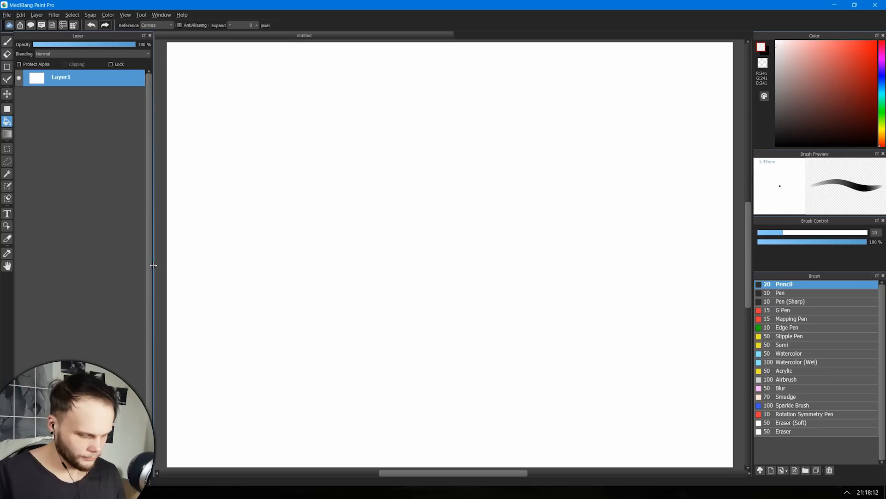
Narrow the Layer panel's column and move the drawing toolbar to the outer side of the Color and brush panels.
{"action": "left_click_drag", "start_coordinate": [154, 266], "coordinate": [90, 268]}
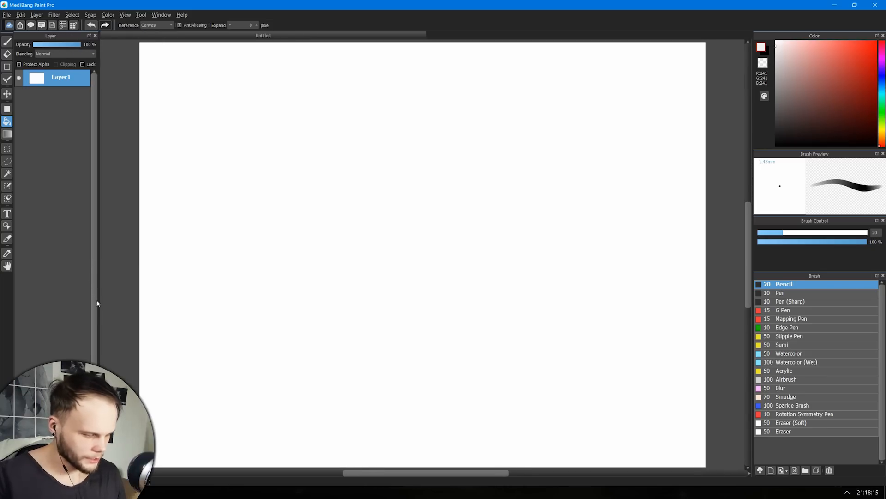
{"action": "left_click_drag", "start_coordinate": [15, 35], "coordinate": [749, 84]}
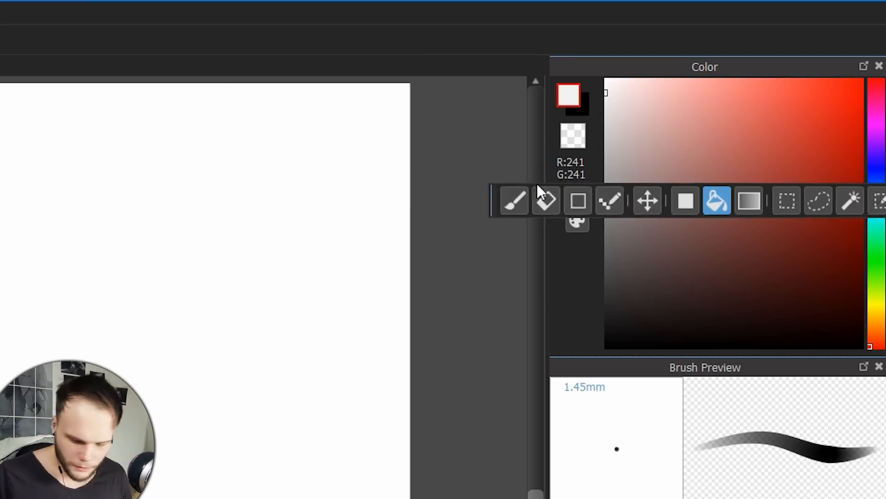
{"action": "mouse_move", "coordinate": [542, 191]}
{"action": "left_mouse_down"}
{"action": "mouse_move", "coordinate": [542, 178]}
{"action": "mouse_move", "coordinate": [653, 168]}
{"action": "mouse_move", "coordinate": [868, 249]}
{"action": "left_mouse_up"}
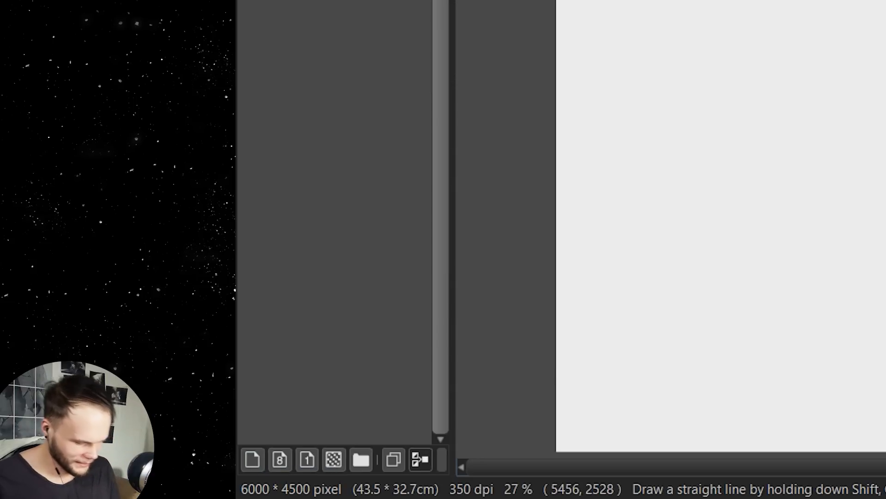
Duplicate the light gray Layer1.
{"action": "left_click", "coordinate": [241, 12]}
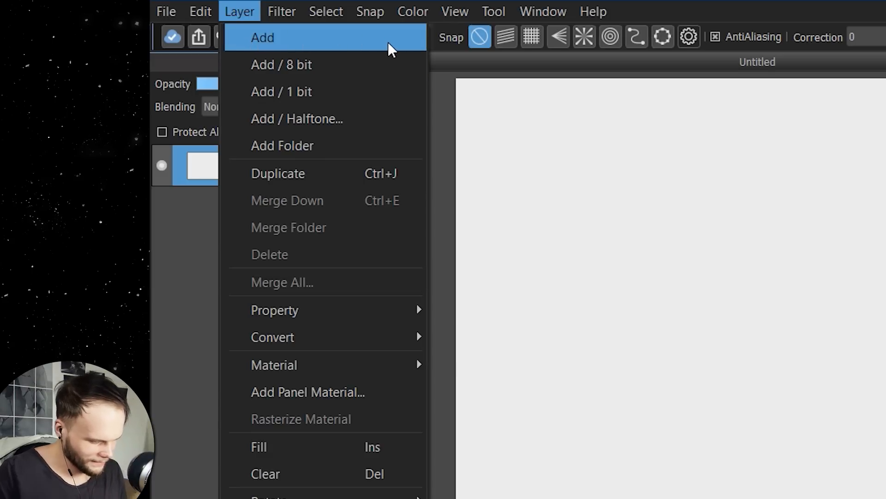
{"action": "key", "text": "Escape"}
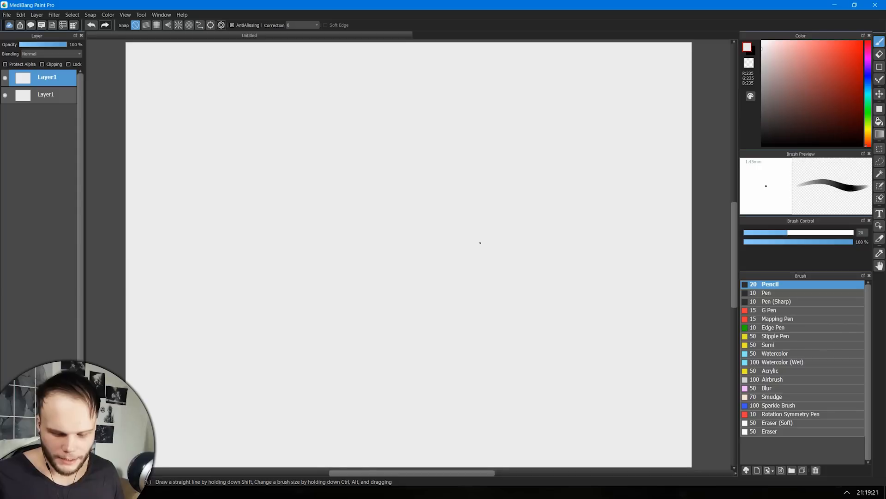
Select the whole canvas and set the pencil to dark gray (46, 46, 46) at size 42.
{"action": "left_click", "coordinate": [761, 127]}
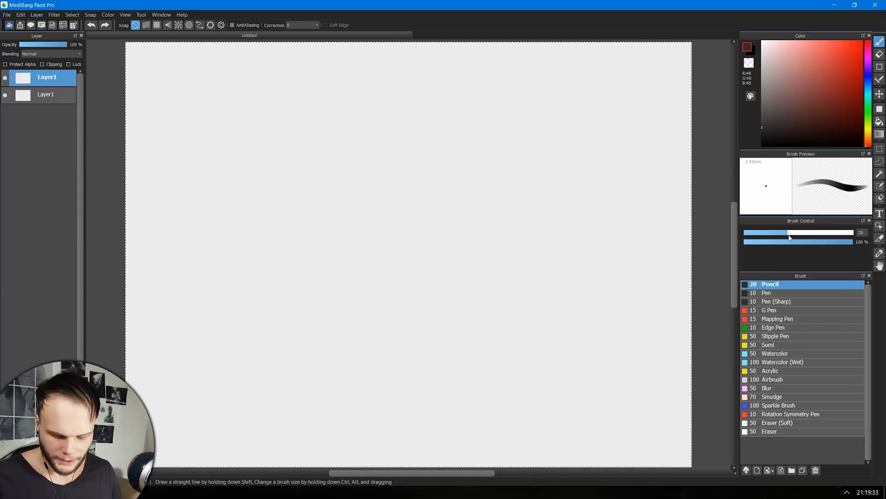
{"action": "key", "text": "ctrl+a"}
{"action": "left_click_drag", "start_coordinate": [791, 234], "coordinate": [819, 233]}
Draw six loose pencil test strokes over the lower-left and central part of the canvas.
{"action": "left_click_drag", "start_coordinate": [293, 223], "coordinate": [290, 352]}
{"action": "left_click_drag", "start_coordinate": [230, 341], "coordinate": [220, 466]}
{"action": "left_click_drag", "start_coordinate": [165, 336], "coordinate": [156, 466]}
{"action": "left_click_drag", "start_coordinate": [209, 304], "coordinate": [161, 467]}
{"action": "mouse_move", "coordinate": [138, 350]}
{"action": "left_mouse_down"}
{"action": "mouse_move", "coordinate": [268, 396]}
{"action": "mouse_move", "coordinate": [443, 402]}
{"action": "left_mouse_up"}
{"action": "left_click_drag", "start_coordinate": [445, 150], "coordinate": [341, 429]}
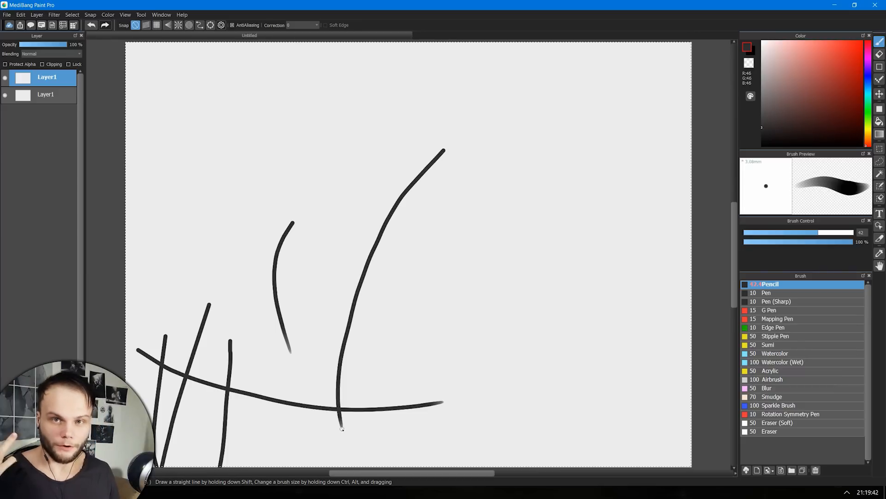
Undo the six pencil test strokes.
{"action": "key", "text": "ctrl+z"}
{"action": "key", "text": "ctrl+z"}
{"action": "key", "text": "ctrl+z"}
{"action": "key", "text": "ctrl+z"}
{"action": "key", "text": "ctrl+z"}
{"action": "key", "text": "ctrl+z"}
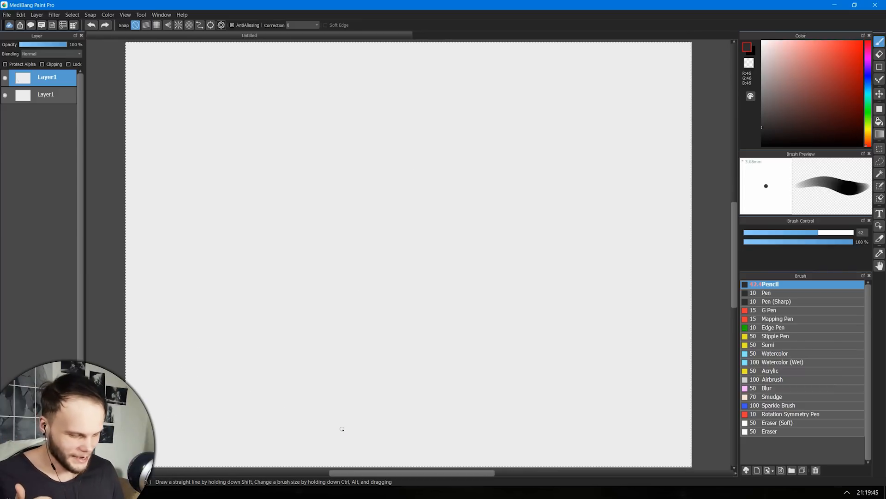
Set Zoom by Dragging to Smooth Zoom with Drag Up & Down in the environment settings.
{"action": "left_click", "coordinate": [161, 15]}
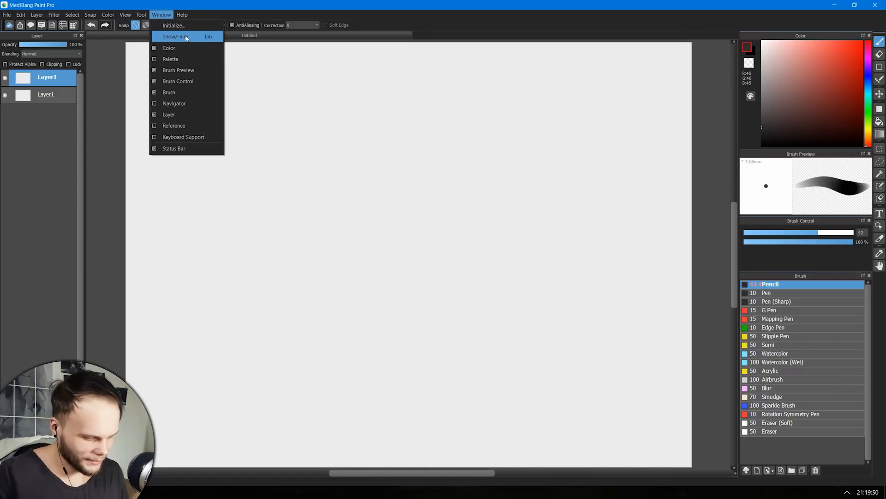
{"action": "left_click", "coordinate": [7, 15]}
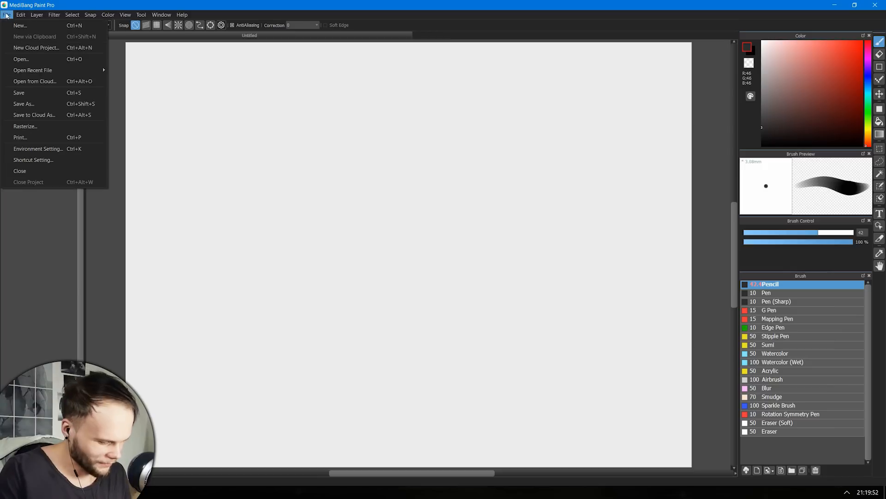
{"action": "mouse_move", "coordinate": [19, 13]}
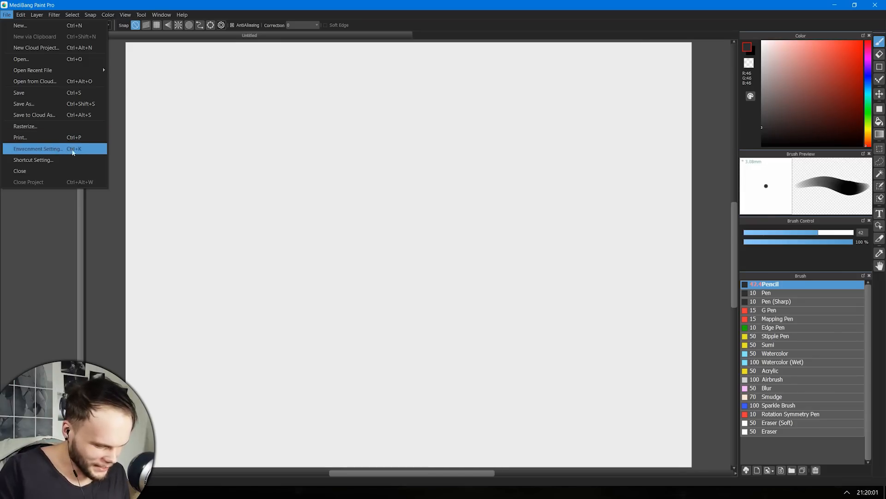
{"action": "left_click", "coordinate": [66, 150]}
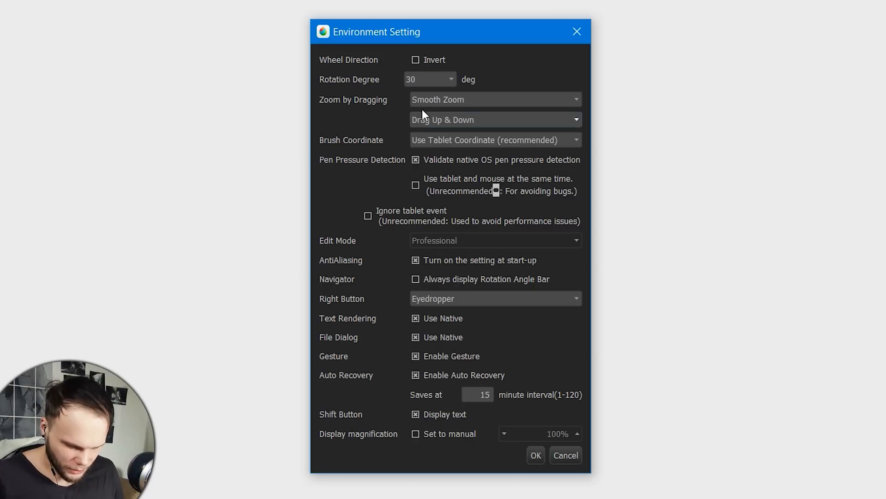
{"action": "left_click", "coordinate": [486, 104]}
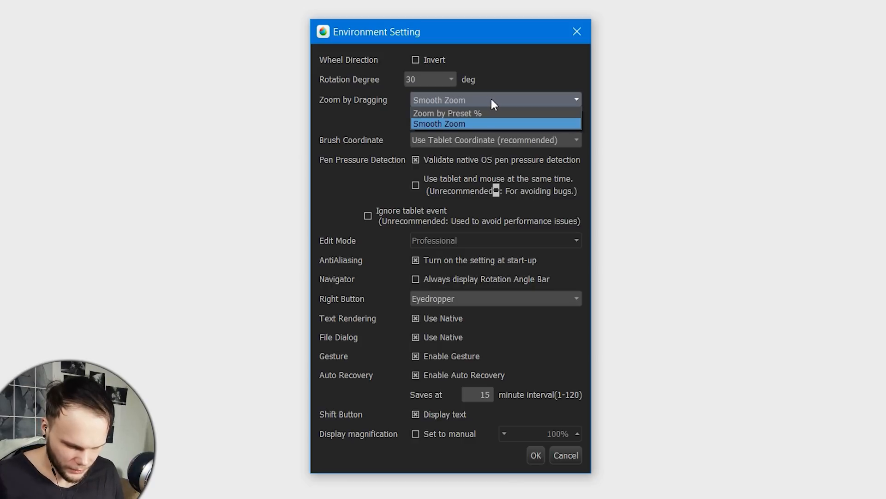
{"action": "left_click", "coordinate": [503, 120]}
{"action": "left_click", "coordinate": [503, 121]}
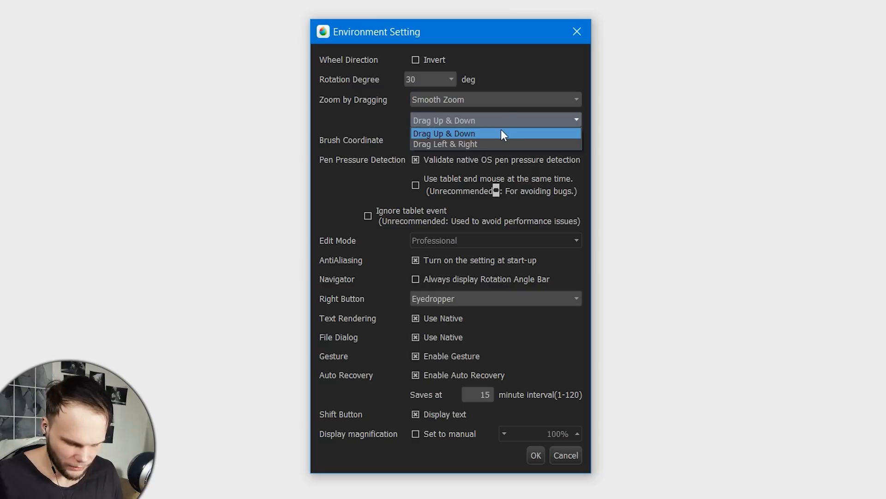
{"action": "left_click", "coordinate": [352, 127]}
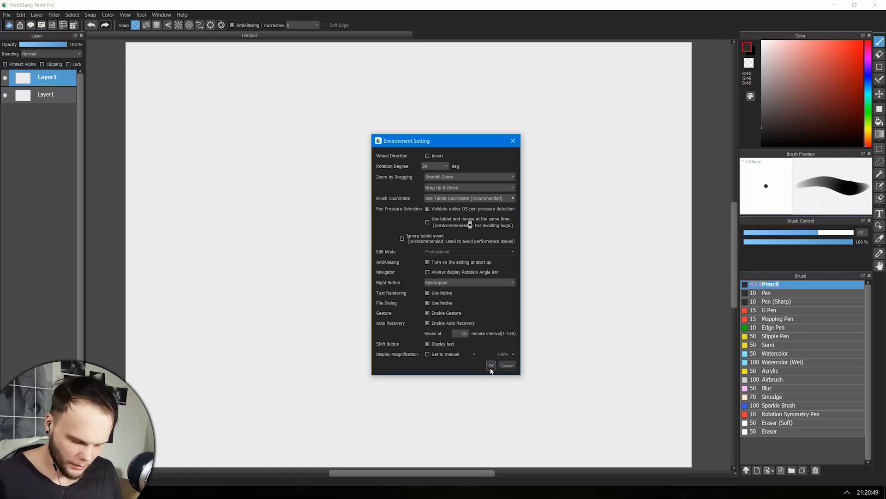
{"action": "left_click", "coordinate": [536, 455]}
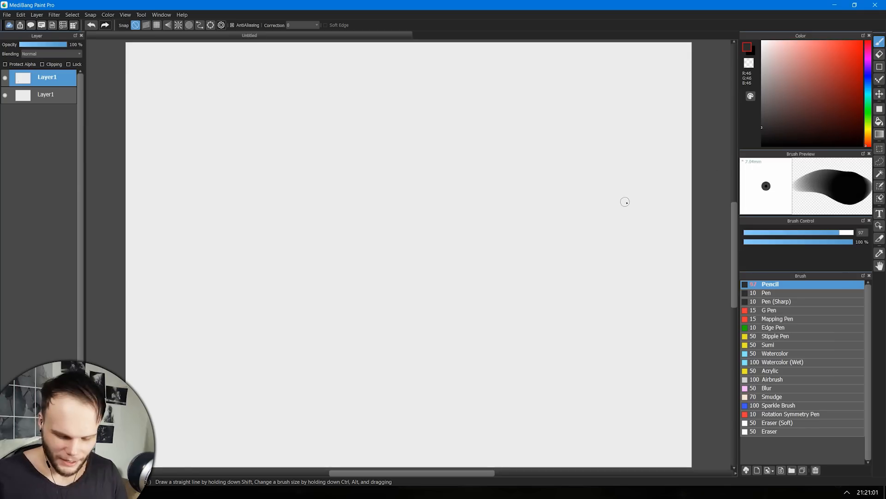
Enlarge the pencil brush to size 233.
{"action": "key", "text": "]"}
{"action": "key", "text": "]"}
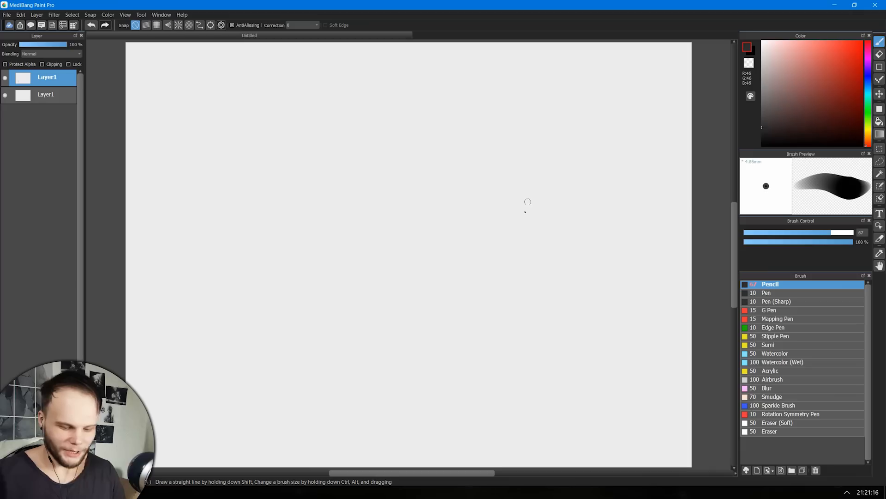
{"action": "left_click_drag", "start_coordinate": [528, 202], "coordinate": [531, 206], "text": "ctrl+alt"}
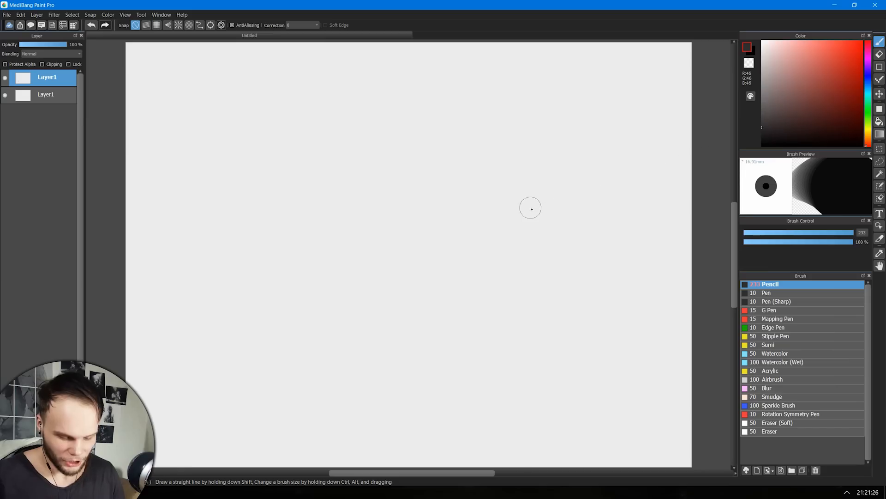
Rotate the canvas view counterclockwise and clockwise, and return it to upright.
{"action": "key", "text": "Left"}
{"action": "key", "text": "Left"}
{"action": "key", "text": "Left"}
{"action": "key", "text": "Left"}
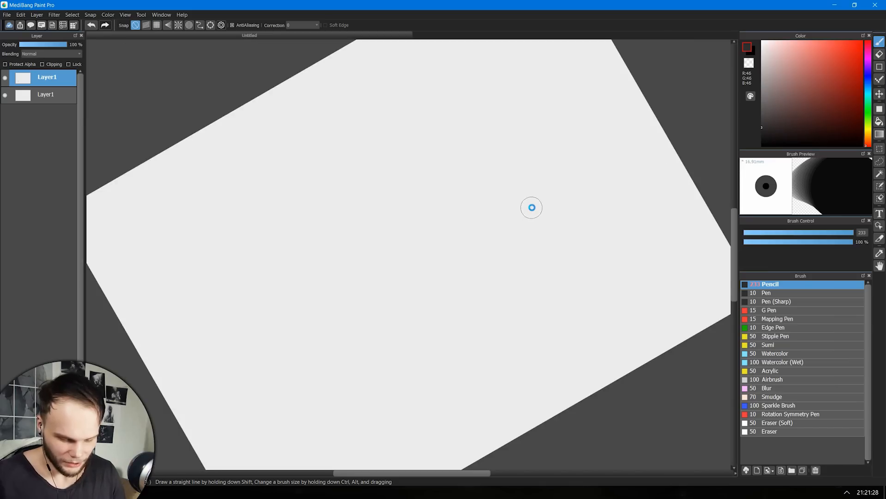
{"action": "key", "text": "Right"}
{"action": "key", "text": "Right"}
{"action": "key", "text": "Right"}
{"action": "key", "text": "Right"}
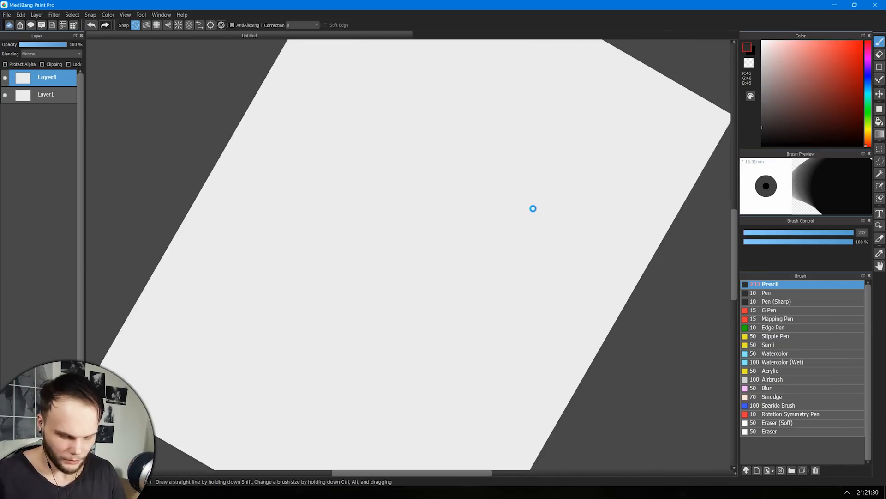
{"action": "key", "text": "Right"}
{"action": "key", "text": "Left"}
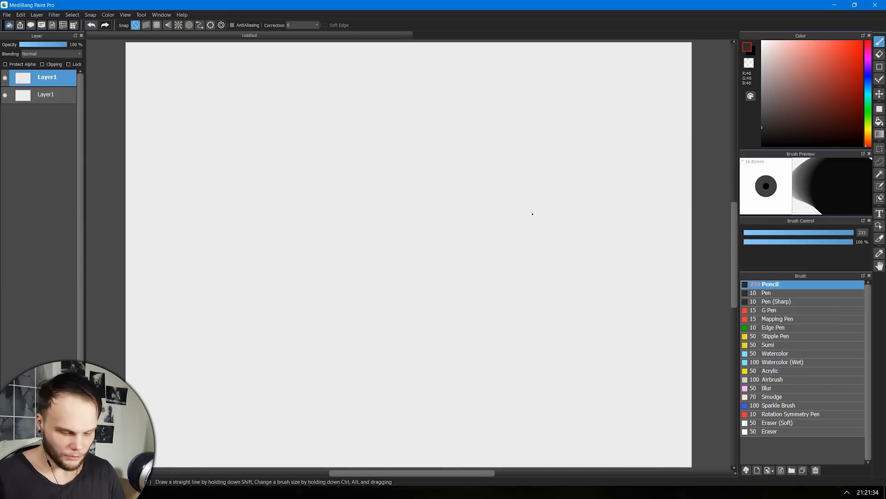
{"action": "key", "text": "Left"}
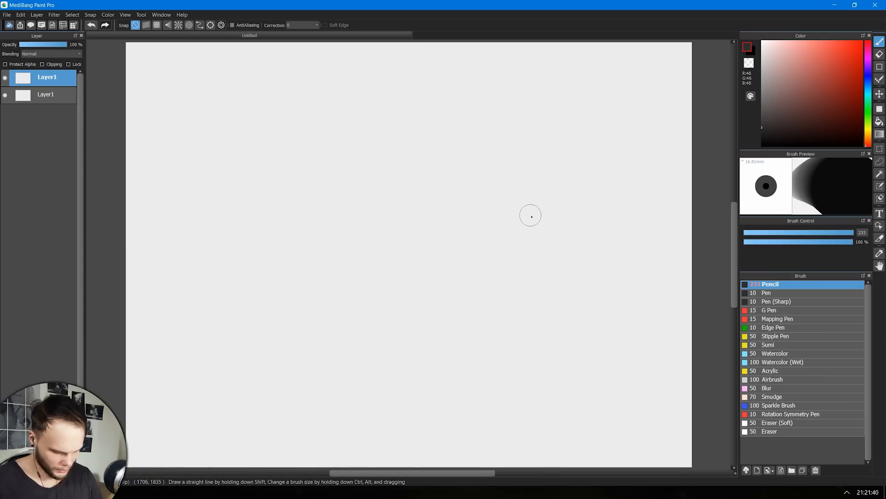
Flip the canvas view horizontally and flip it back.
{"action": "key", "text": "h"}
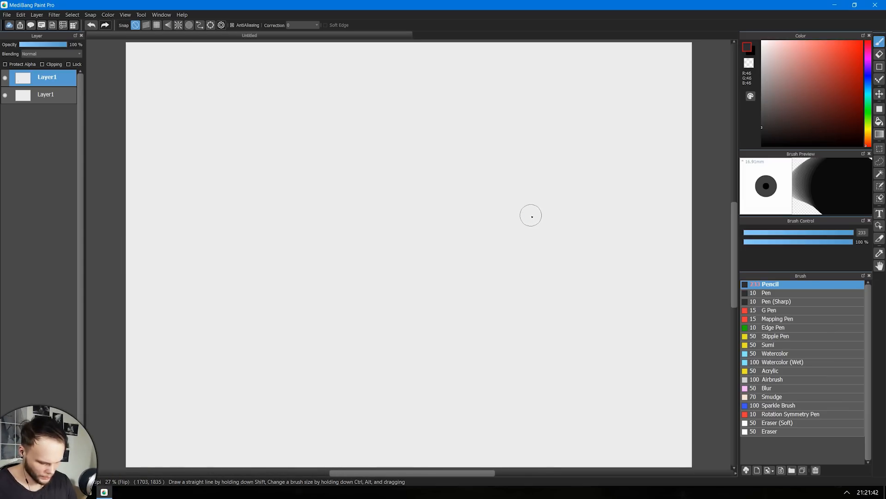
{"action": "key", "text": "h"}
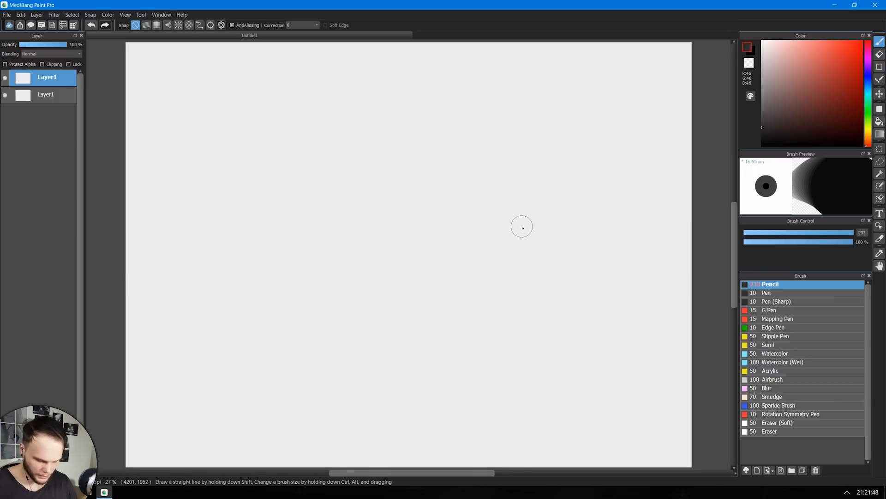
Paint a curved pencil stroke in the canvas's upper right and flip the view horizontally several times, ending unflipped.
{"action": "left_click_drag", "start_coordinate": [552, 99], "coordinate": [524, 194]}
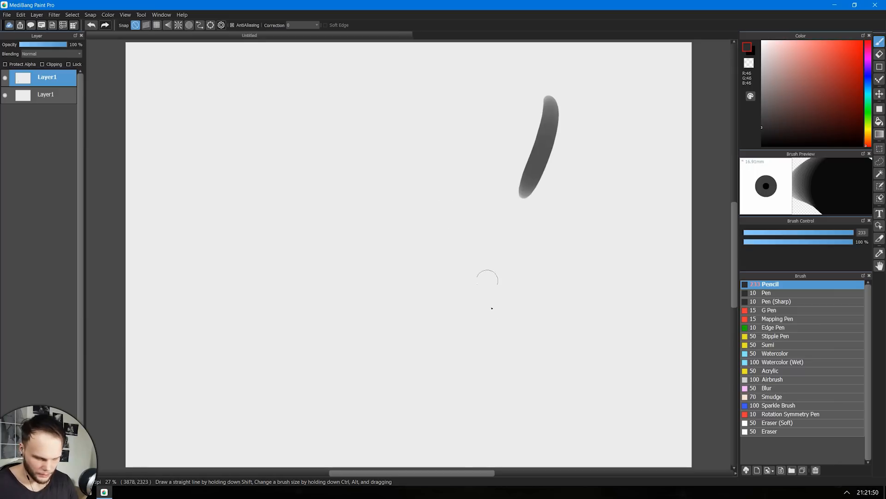
{"action": "key", "text": "h"}
{"action": "key", "text": "h"}
{"action": "key", "text": "h"}
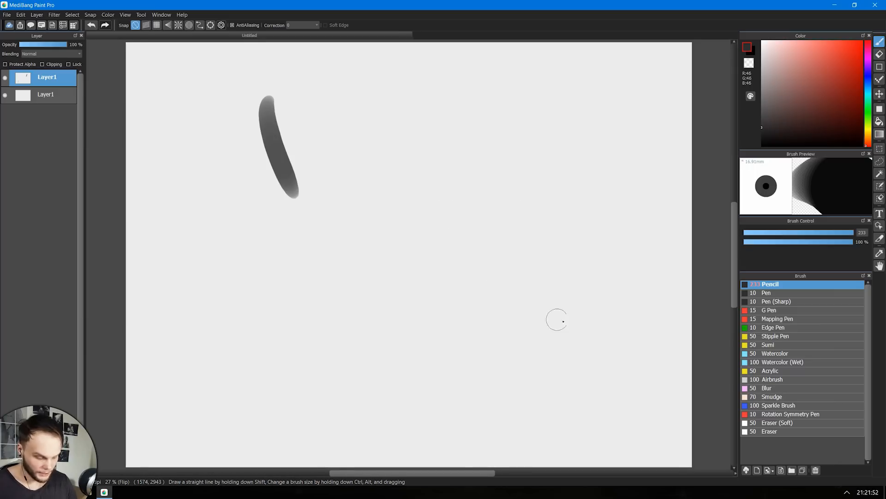
{"action": "key", "text": "h"}
{"action": "key", "text": "h"}
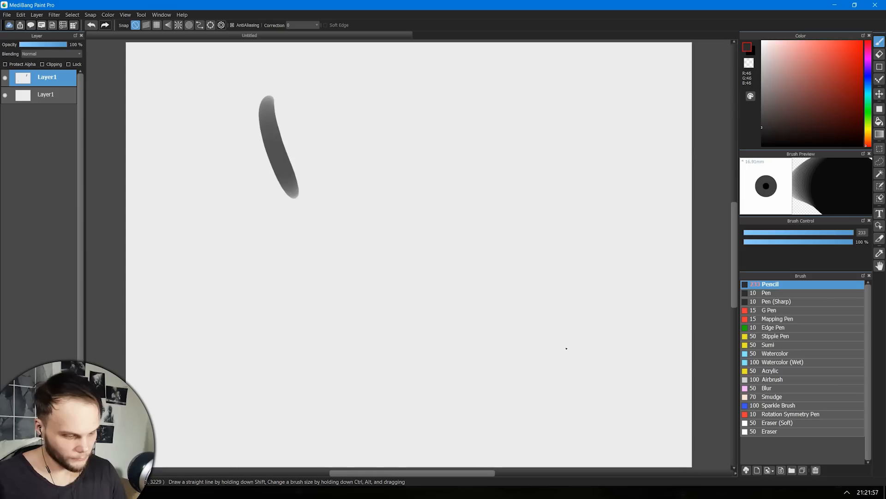
{"action": "key", "text": "h"}
{"action": "key", "text": "h"}
{"action": "key", "text": "h"}
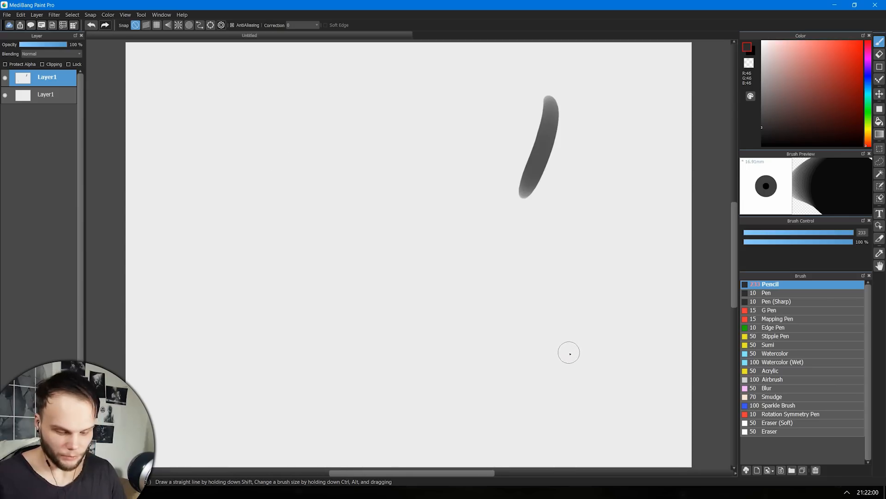
Paint overlapping dark grey pencil strokes of varying opacity across the right half of the canvas.
{"action": "left_click_drag", "start_coordinate": [551, 134], "coordinate": [514, 206]}
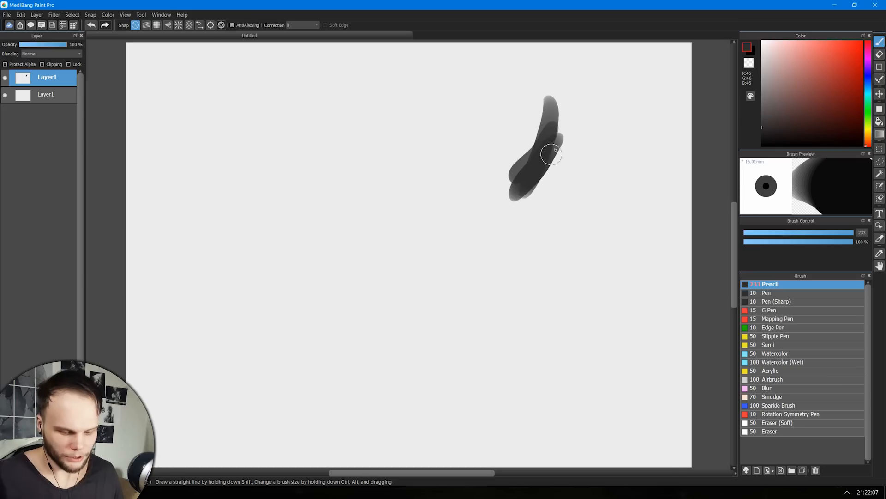
{"action": "mouse_move", "coordinate": [566, 123]}
{"action": "left_mouse_down"}
{"action": "mouse_move", "coordinate": [538, 152]}
{"action": "mouse_move", "coordinate": [535, 198]}
{"action": "left_mouse_up"}
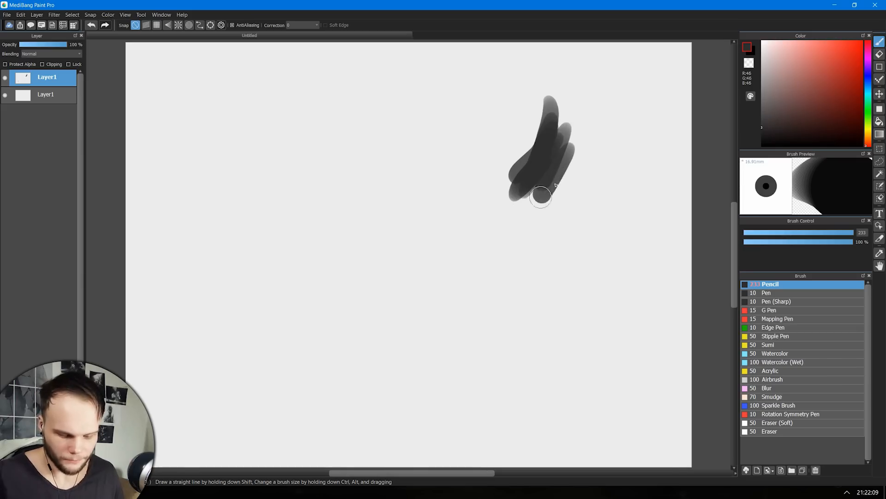
{"action": "left_click_drag", "start_coordinate": [588, 201], "coordinate": [533, 313]}
{"action": "mouse_move", "coordinate": [434, 233]}
{"action": "left_mouse_down"}
{"action": "mouse_move", "coordinate": [457, 245]}
{"action": "mouse_move", "coordinate": [468, 343]}
{"action": "left_mouse_up"}
{"action": "mouse_move", "coordinate": [527, 256]}
{"action": "left_mouse_down"}
{"action": "mouse_move", "coordinate": [554, 236]}
{"action": "mouse_move", "coordinate": [595, 274]}
{"action": "mouse_move", "coordinate": [669, 120]}
{"action": "mouse_move", "coordinate": [660, 231]}
{"action": "mouse_move", "coordinate": [570, 355]}
{"action": "left_mouse_up"}
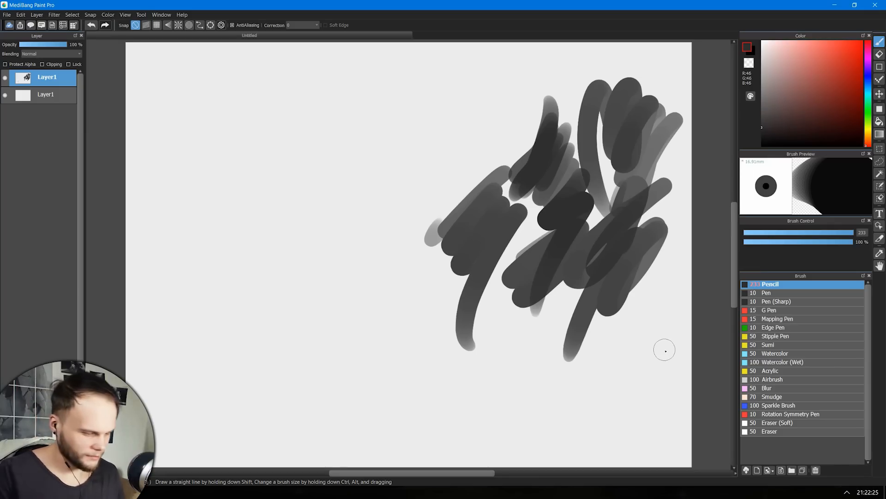
Draw a chain of connected straight pencil lines that form angular shapes across the canvas.
{"action": "left_click", "coordinate": [161, 15]}
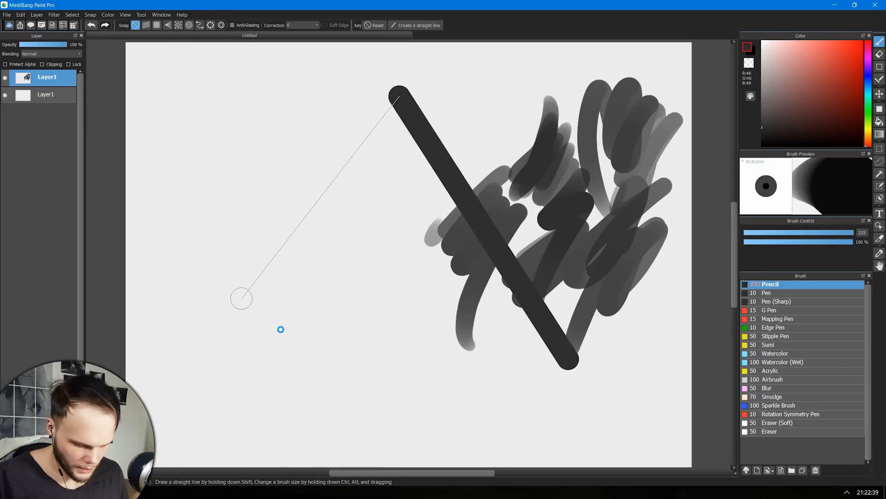
{"action": "left_click", "coordinate": [240, 298], "text": "shift"}
{"action": "left_click", "coordinate": [408, 292], "text": "shift"}
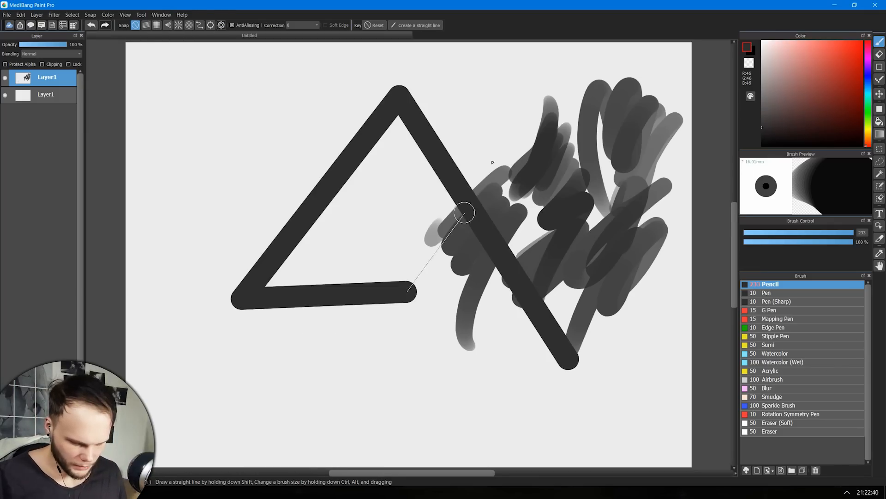
{"action": "left_click", "coordinate": [508, 76], "text": "shift"}
{"action": "left_click", "coordinate": [664, 296], "text": "shift"}
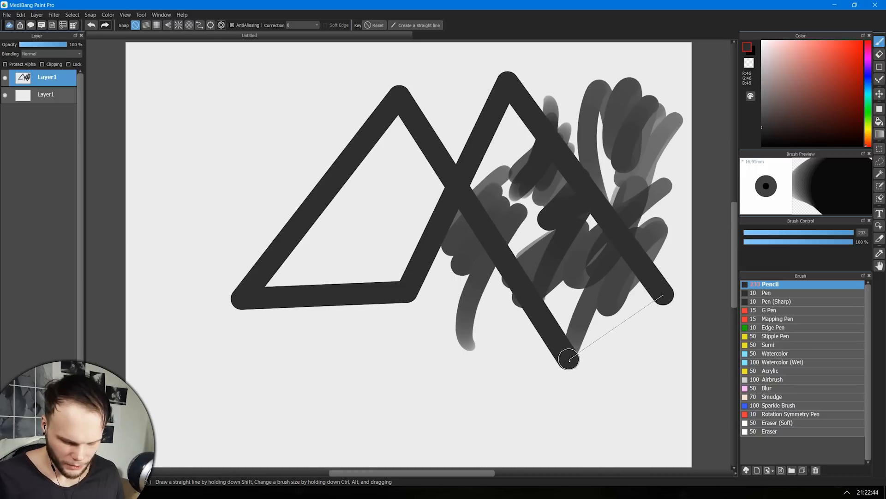
{"action": "left_click", "coordinate": [569, 359], "text": "shift"}
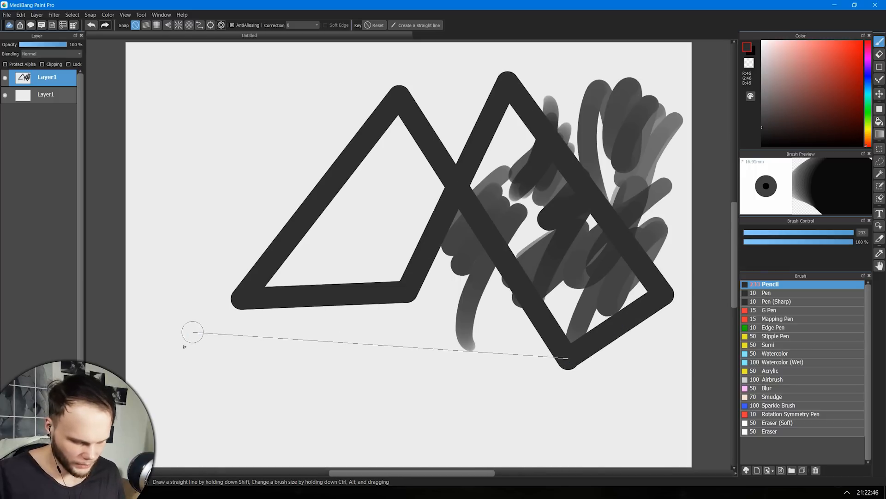
{"action": "left_click", "coordinate": [193, 333], "text": "shift"}
{"action": "left_click", "coordinate": [243, 105], "text": "shift"}
{"action": "left_click", "coordinate": [564, 356], "text": "shift"}
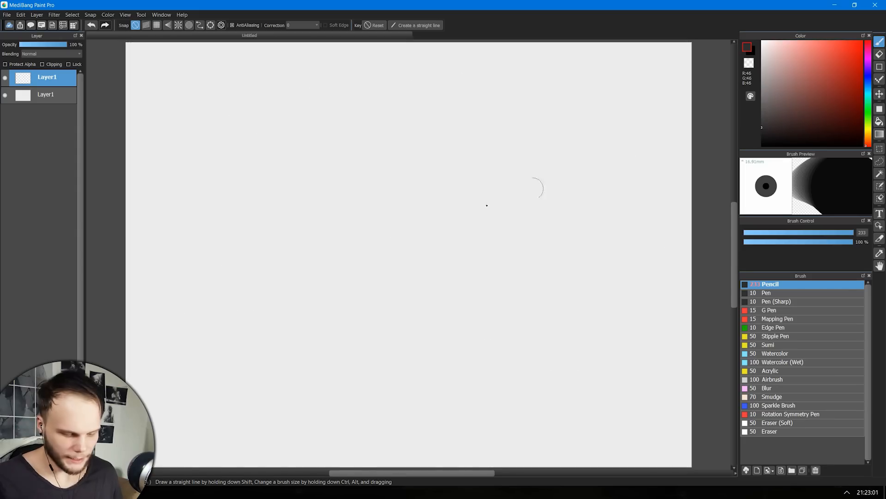
Paint two short overlapping pencil strokes right of the canvas centre and move the layer's content slightly to the right.
{"action": "mouse_move", "coordinate": [454, 183]}
{"action": "left_mouse_down"}
{"action": "mouse_move", "coordinate": [434, 201]}
{"action": "mouse_move", "coordinate": [460, 212]}
{"action": "mouse_move", "coordinate": [471, 333]}
{"action": "left_mouse_up"}
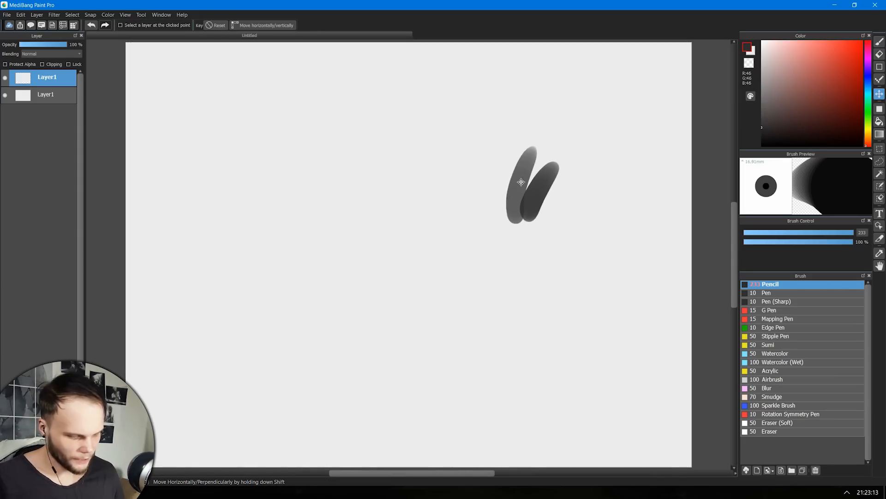
{"action": "mouse_move", "coordinate": [521, 182]}
{"action": "left_mouse_down"}
{"action": "mouse_move", "coordinate": [532, 148]}
{"action": "mouse_move", "coordinate": [580, 195]}
{"action": "mouse_move", "coordinate": [469, 202]}
{"action": "mouse_move", "coordinate": [529, 151]}
{"action": "mouse_move", "coordinate": [480, 203]}
{"action": "mouse_move", "coordinate": [548, 183]}
{"action": "mouse_move", "coordinate": [536, 208]}
{"action": "left_mouse_up"}
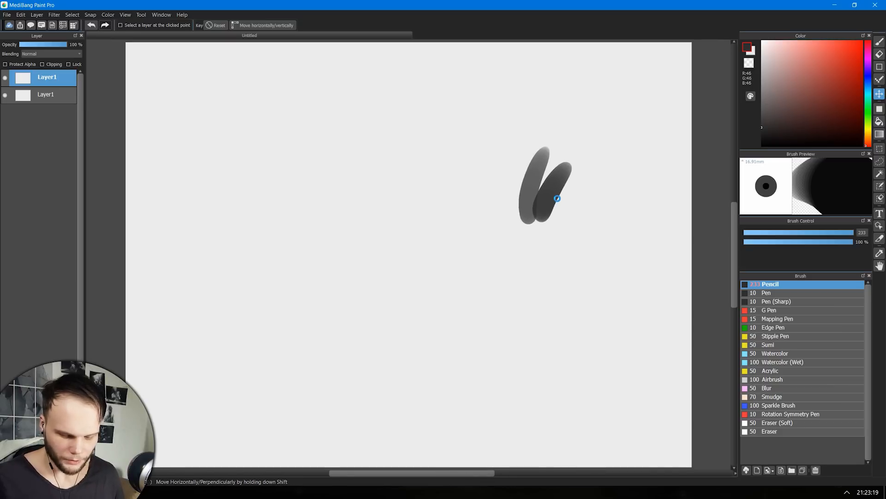
Transform the two strokes by scaling them down, rotating them clockwise and distorting them with Free Transform, and apply the result.
{"action": "key", "text": "b"}
{"action": "key", "text": "ctrl+t"}
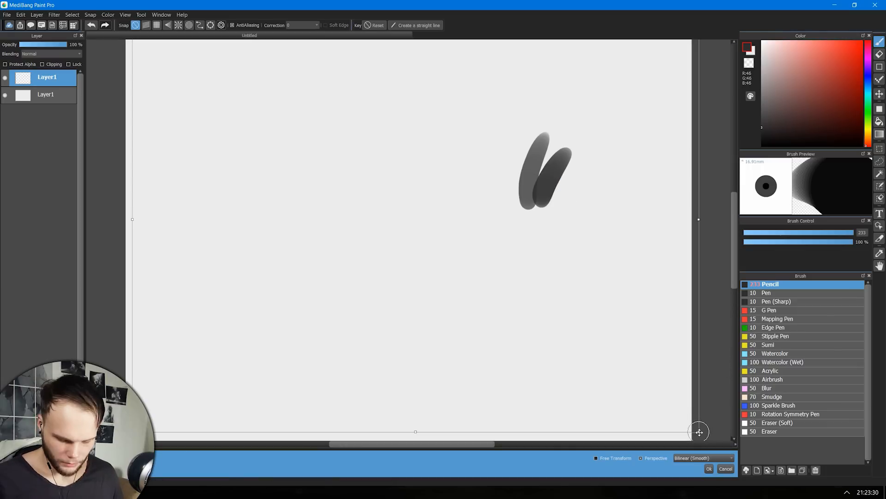
{"action": "left_click_drag", "start_coordinate": [695, 421], "coordinate": [570, 331]}
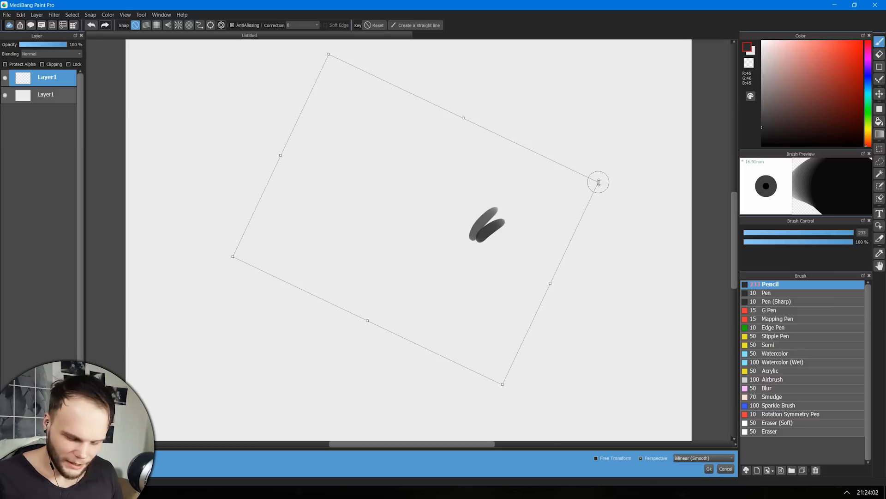
{"action": "mouse_move", "coordinate": [598, 182]}
{"action": "left_mouse_down"}
{"action": "mouse_move", "coordinate": [697, 111]}
{"action": "mouse_move", "coordinate": [624, 162]}
{"action": "mouse_move", "coordinate": [678, 140]}
{"action": "left_mouse_up"}
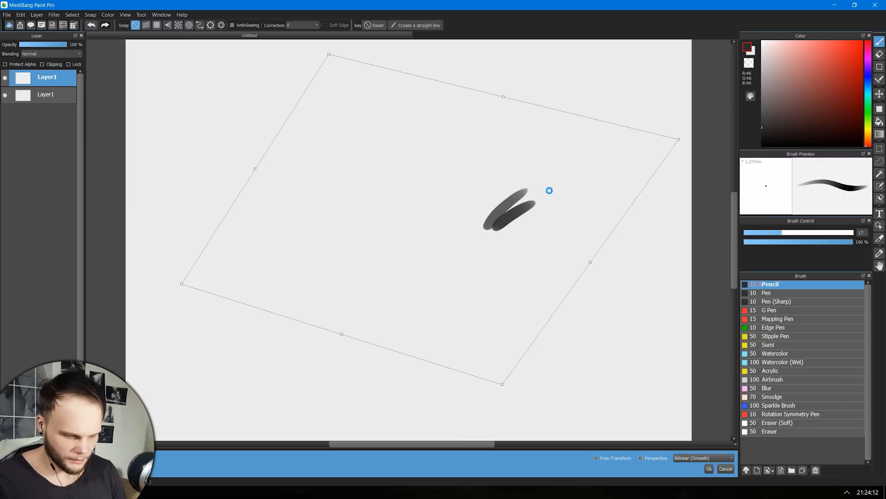
{"action": "left_click", "coordinate": [709, 469]}
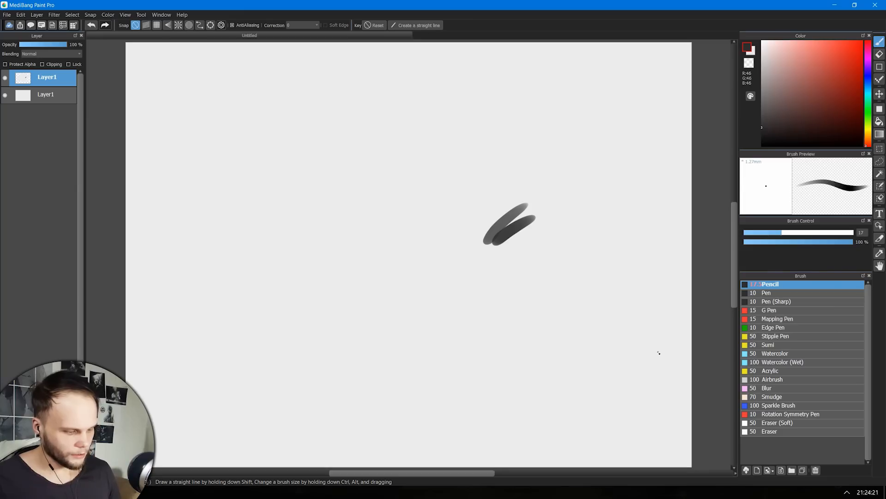
Review the Bucket tool's Reference options, Canvas and Layer, and add a new layer above the strokes.
{"action": "key", "text": "space"}
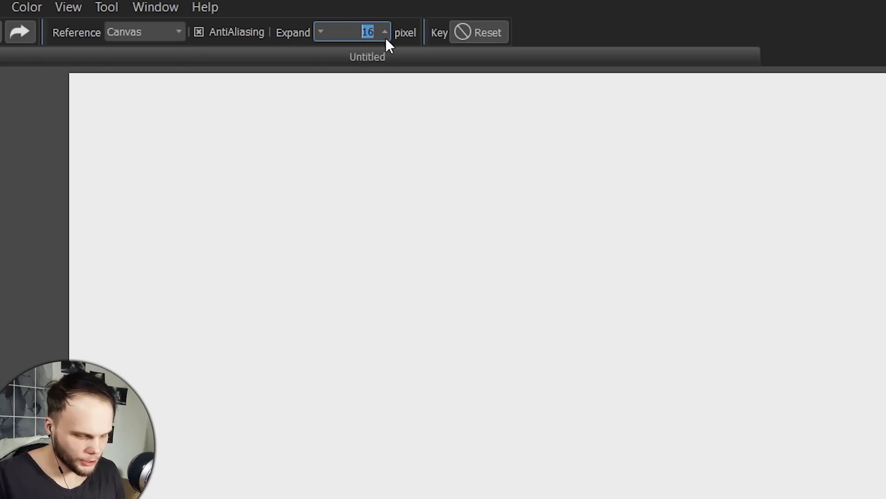
{"action": "left_click", "coordinate": [150, 30]}
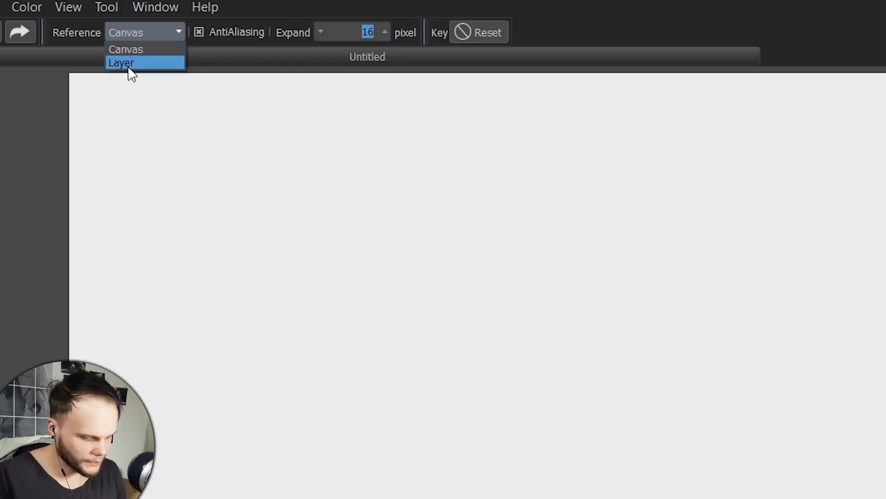
{"action": "left_click", "coordinate": [145, 32]}
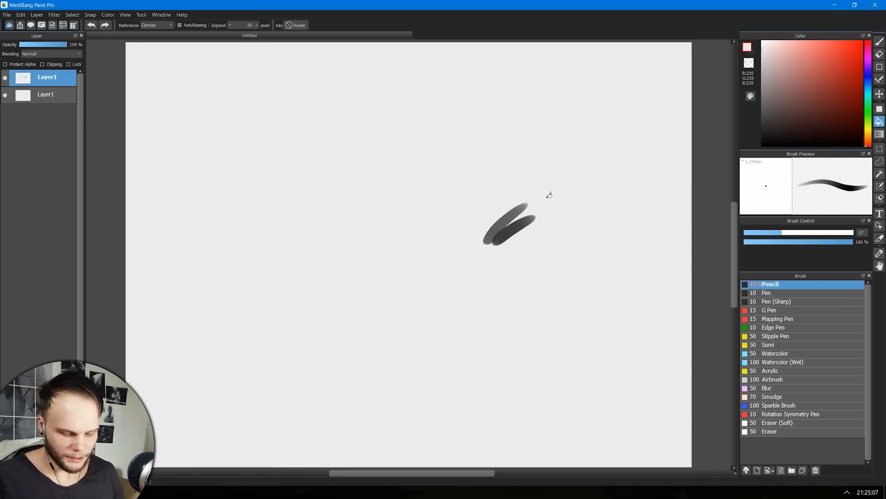
{"action": "key", "text": "v"}
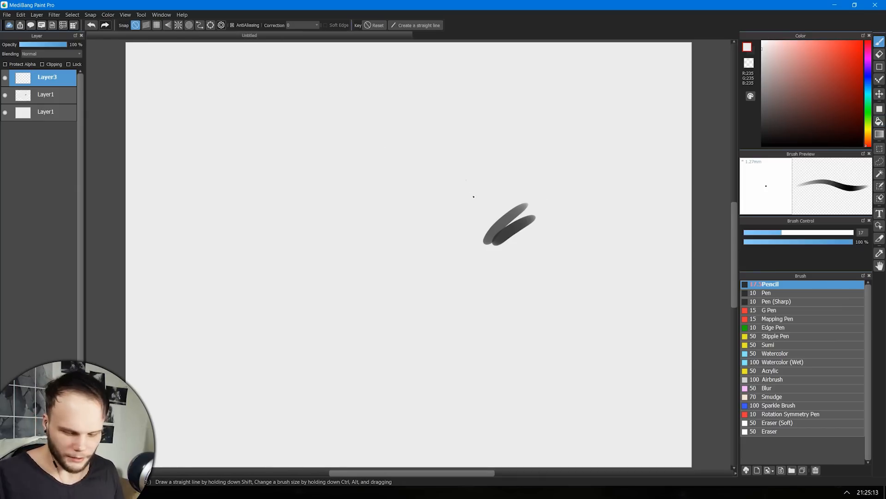
{"action": "left_click_drag", "start_coordinate": [457, 97], "coordinate": [439, 164]}
{"action": "left_click_drag", "start_coordinate": [437, 85], "coordinate": [416, 193]}
{"action": "key", "text": "ctrl+z"}
{"action": "key", "text": "ctrl+z"}
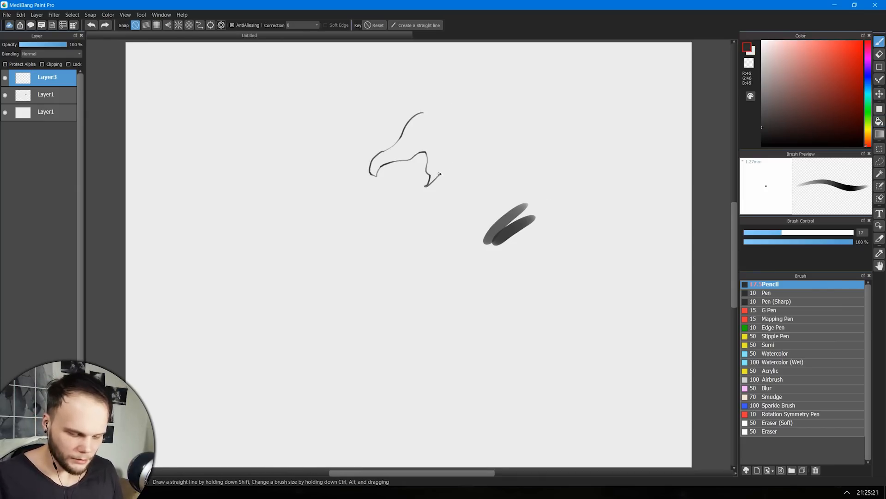
Sketch a dark line drawing of a clawed hand and forearm on the new layer with the size 17 pencil.
{"action": "left_click_drag", "start_coordinate": [448, 133], "coordinate": [440, 174]}
{"action": "left_click_drag", "start_coordinate": [384, 163], "coordinate": [395, 190]}
{"action": "left_click_drag", "start_coordinate": [418, 154], "coordinate": [425, 169]}
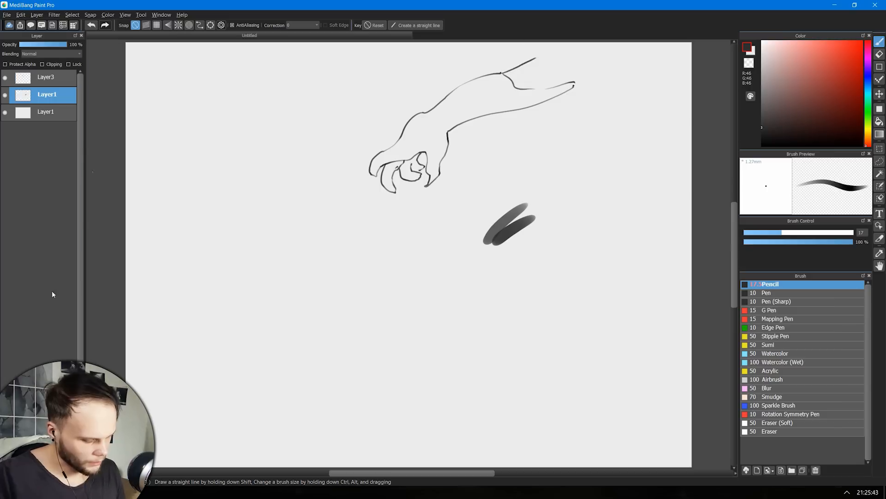
Add a layer beneath the line drawing and fill the curved inner claw with red (RGB 202, 89, 83) using the Bucket tool.
{"action": "left_click", "coordinate": [7, 470]}
{"action": "key", "text": "h"}
{"action": "key", "text": "g"}
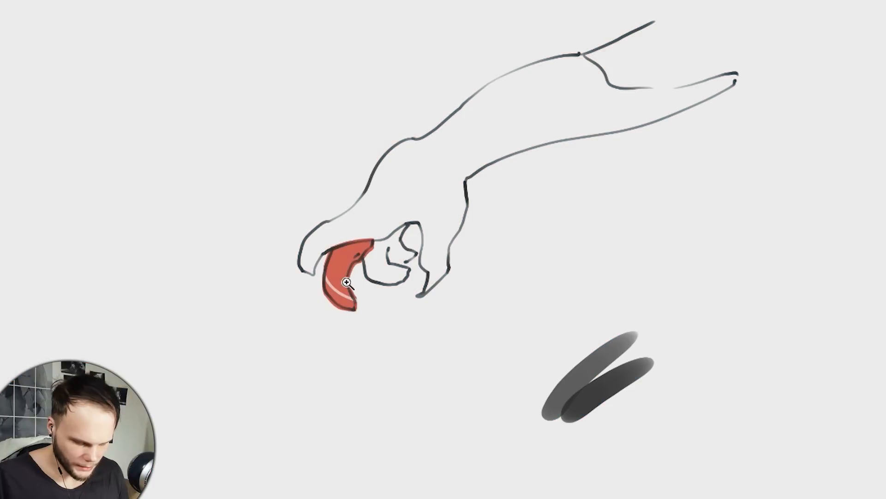
Set the Bucket tool's Expand value to 7 pixels and fill the curved inner claw with red again.
{"action": "left_click_drag", "start_coordinate": [347, 282], "coordinate": [464, 372]}
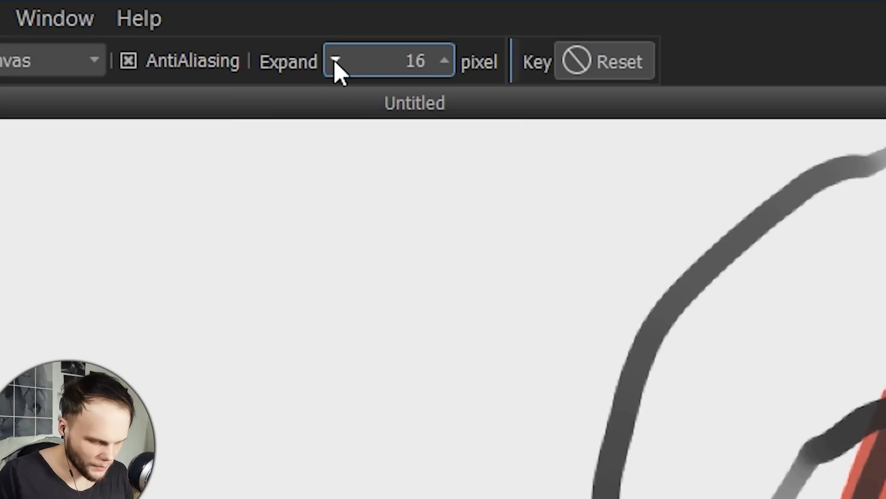
{"action": "left_click", "coordinate": [335, 61]}
{"action": "left_click", "coordinate": [335, 61]}
{"action": "left_click", "coordinate": [335, 61]}
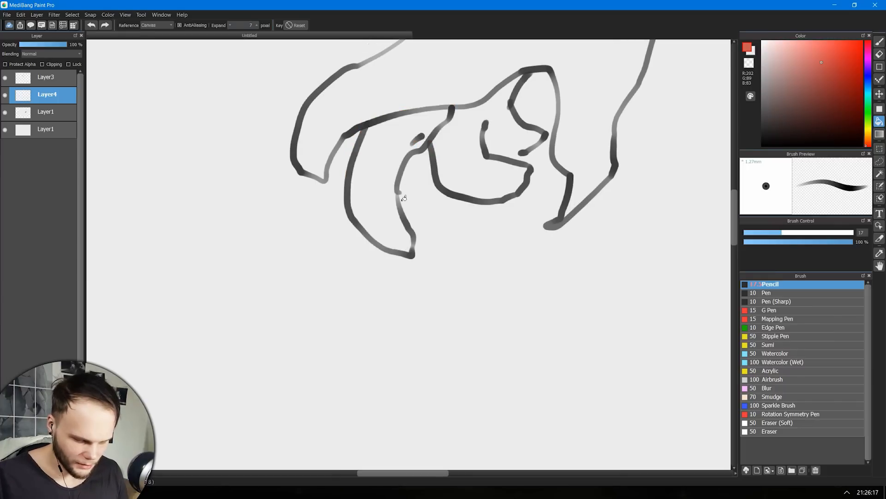
{"action": "left_click", "coordinate": [408, 224]}
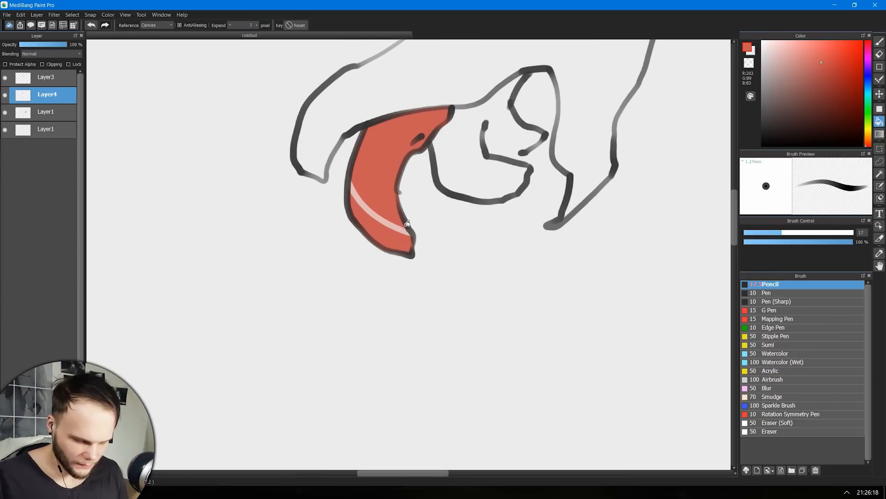
Close the small gap in the forearm outline near the wing-like end with a thin red line.
{"action": "left_click_drag", "start_coordinate": [501, 237], "coordinate": [493, 271]}
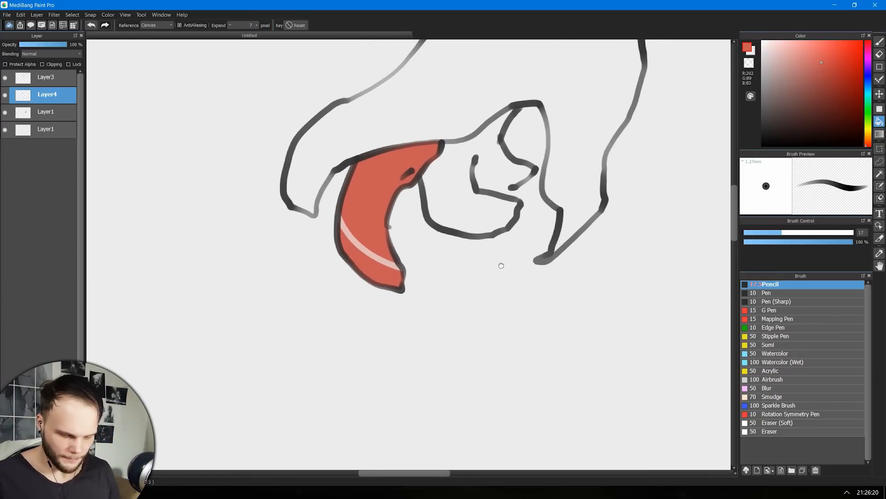
{"action": "left_click_drag", "start_coordinate": [563, 242], "coordinate": [480, 325]}
{"action": "mouse_move", "coordinate": [471, 273]}
{"action": "left_mouse_down"}
{"action": "mouse_move", "coordinate": [454, 314]}
{"action": "mouse_move", "coordinate": [464, 309]}
{"action": "mouse_move", "coordinate": [447, 318]}
{"action": "mouse_move", "coordinate": [482, 282]}
{"action": "mouse_move", "coordinate": [437, 300]}
{"action": "mouse_move", "coordinate": [467, 296]}
{"action": "left_mouse_up"}
{"action": "left_click_drag", "start_coordinate": [470, 294], "coordinate": [418, 303]}
{"action": "left_click_drag", "start_coordinate": [480, 256], "coordinate": [481, 245]}
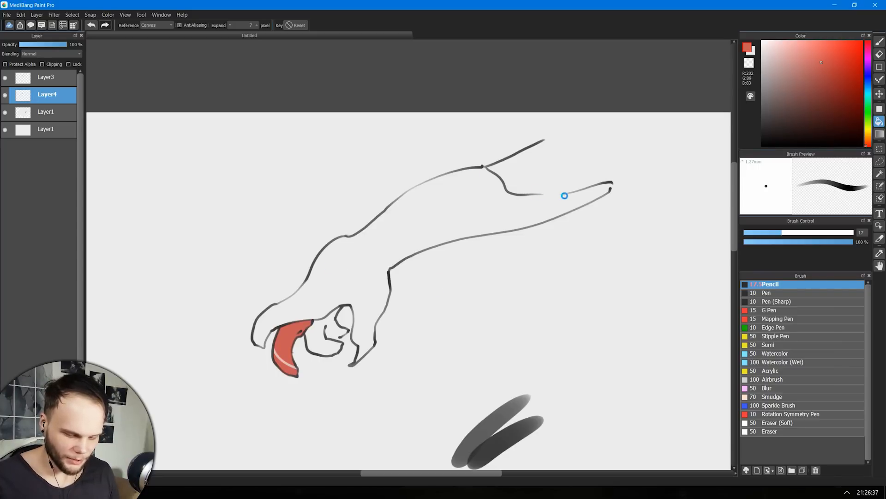
{"action": "left_click", "coordinate": [557, 192]}
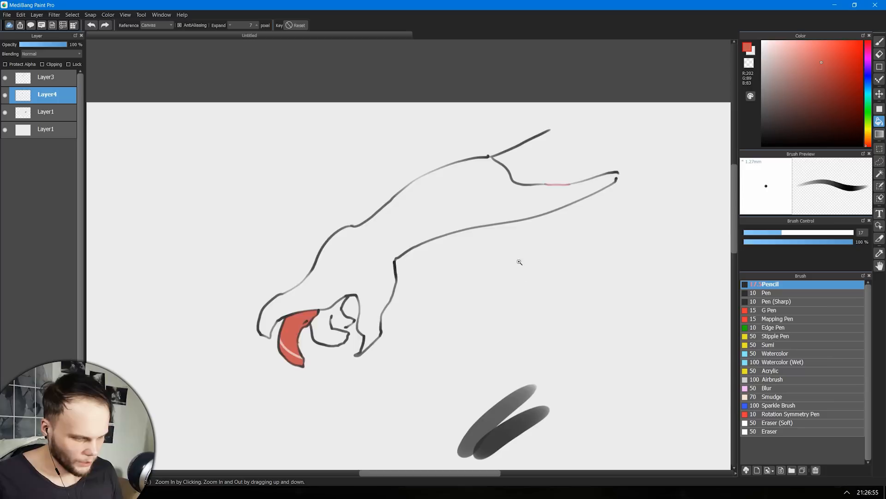
Delete the clawed arm sketch and its red fill from the canvas.
{"action": "scroll", "coordinate": [517, 259], "scroll_direction": "down", "scroll_amount": 3}
{"action": "left_click_drag", "start_coordinate": [493, 188], "coordinate": [499, 176]}
{"action": "key", "text": "Delete"}
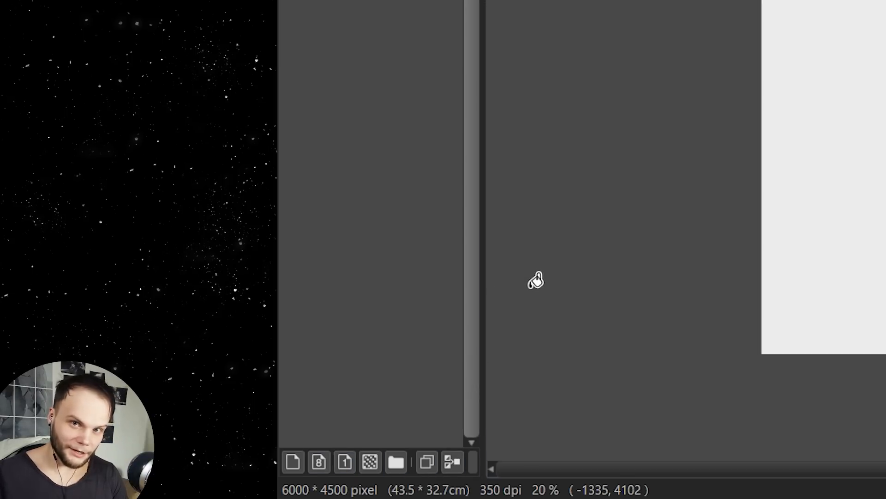
Reveal the layer list's hidden delete command and widen the Layer panel to make room for it.
{"action": "left_click", "coordinate": [474, 462]}
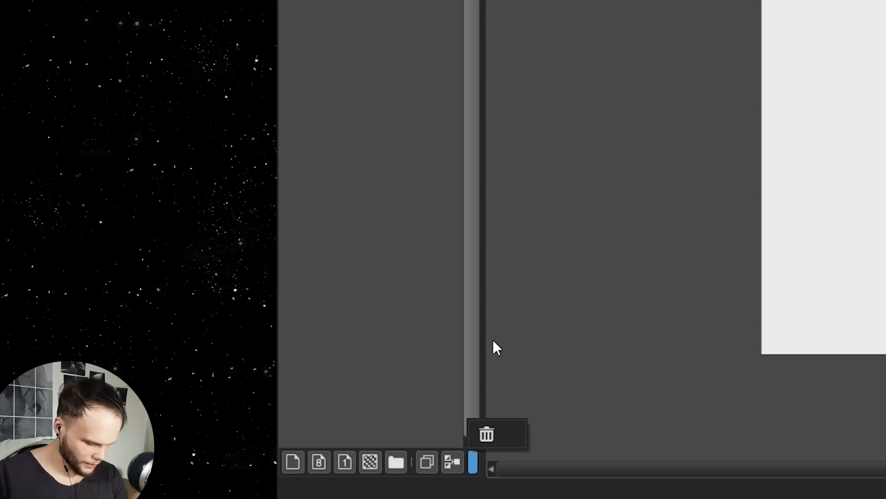
{"action": "left_click_drag", "start_coordinate": [482, 284], "coordinate": [516, 290]}
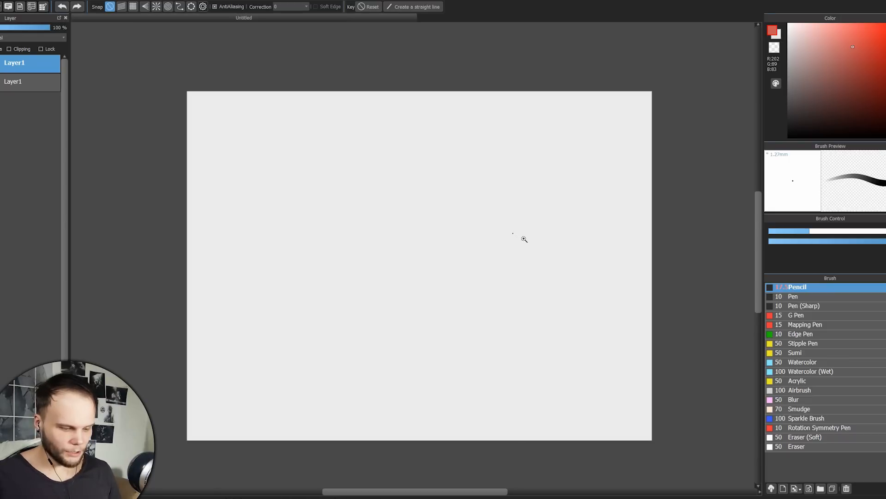
Test a long pencil stroke down the canvas, undo it, and enlarge the pencil to size 213.
{"action": "mouse_move", "coordinate": [524, 239]}
{"action": "left_mouse_down"}
{"action": "mouse_move", "coordinate": [530, 243]}
{"action": "mouse_move", "coordinate": [540, 214]}
{"action": "left_mouse_up"}
{"action": "left_click_drag", "start_coordinate": [538, 221], "coordinate": [541, 233]}
{"action": "left_click_drag", "start_coordinate": [532, 170], "coordinate": [512, 417]}
{"action": "key", "text": "ctrl+z"}
{"action": "left_click_drag", "start_coordinate": [868, 235], "coordinate": [884, 235]}
{"action": "left_click_drag", "start_coordinate": [473, 154], "coordinate": [459, 203]}
{"action": "key", "text": "ctrl+z"}
{"action": "mouse_move", "coordinate": [524, 114]}
{"action": "left_mouse_down"}
{"action": "mouse_move", "coordinate": [543, 128]}
{"action": "mouse_move", "coordinate": [522, 274]}
{"action": "mouse_move", "coordinate": [522, 395]}
{"action": "left_mouse_up"}
{"action": "key", "text": "ctrl+z"}
Change the painting colour to a lighter red with RGB values 205, 135, 131.
{"action": "left_click", "coordinate": [828, 45]}
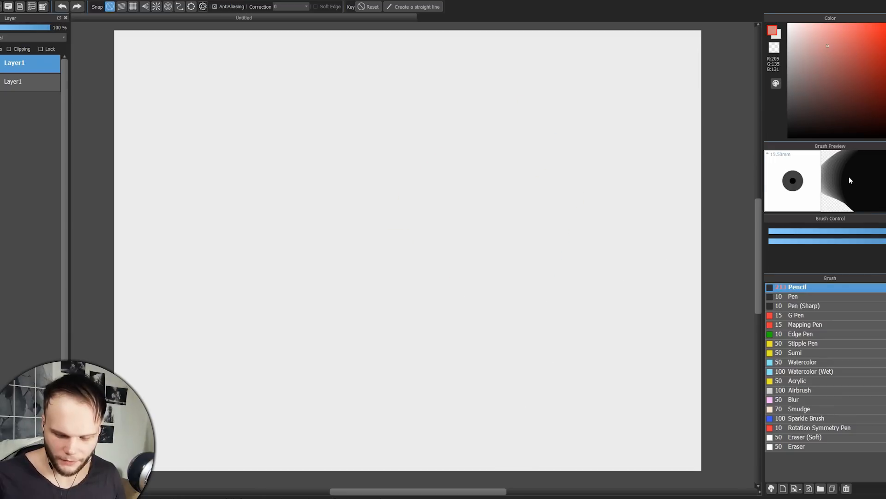
Enlarge the pencil to size 351 and paint a light red blob overlapped by a dark reddish-brown one (RGB 102, 59, 57).
{"action": "left_click_drag", "start_coordinate": [885, 231], "coordinate": [885, 232]}
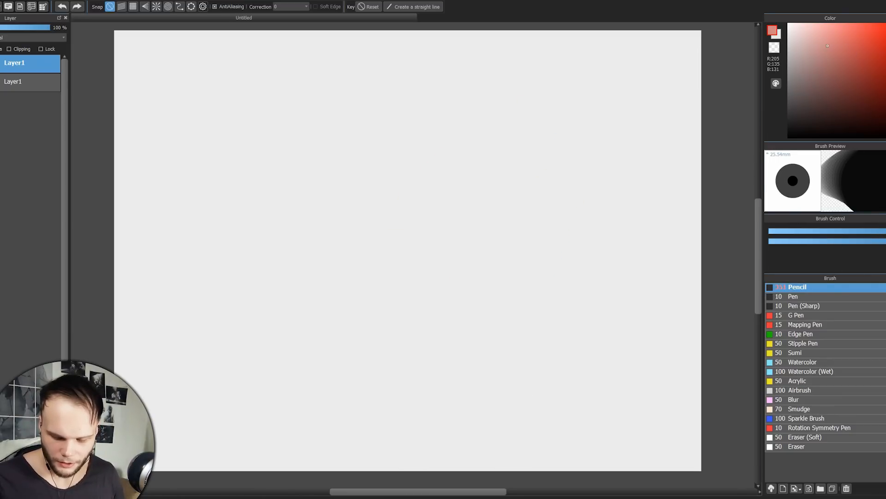
{"action": "left_click_drag", "start_coordinate": [506, 190], "coordinate": [534, 248]}
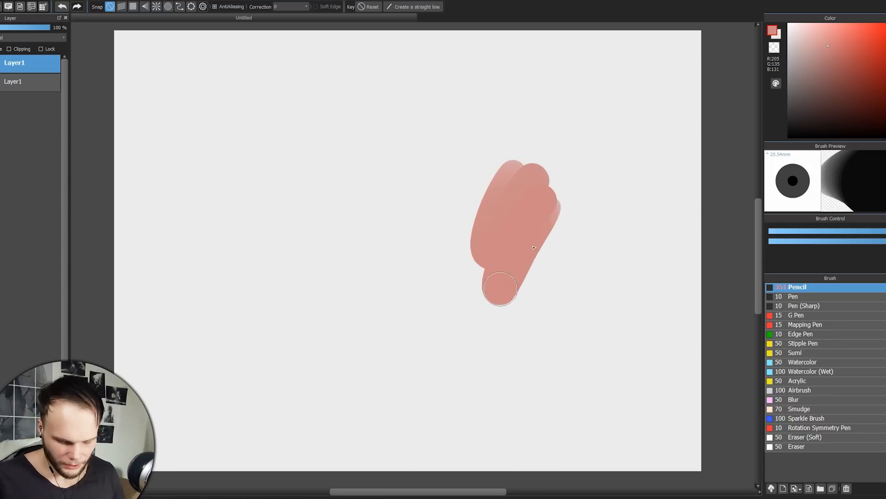
{"action": "left_click_drag", "start_coordinate": [551, 215], "coordinate": [529, 340]}
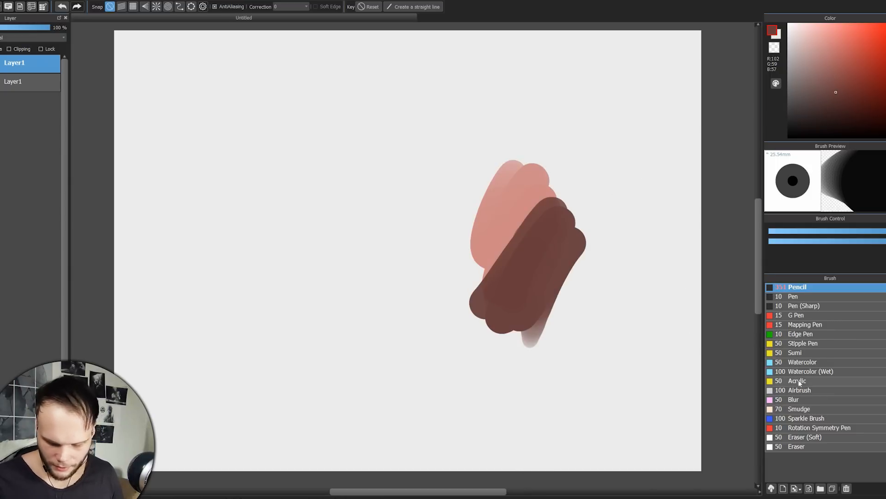
Smear the edges of both blobs outward into pointed tendrils with the Smudge brush at size 286.
{"action": "left_click", "coordinate": [800, 409]}
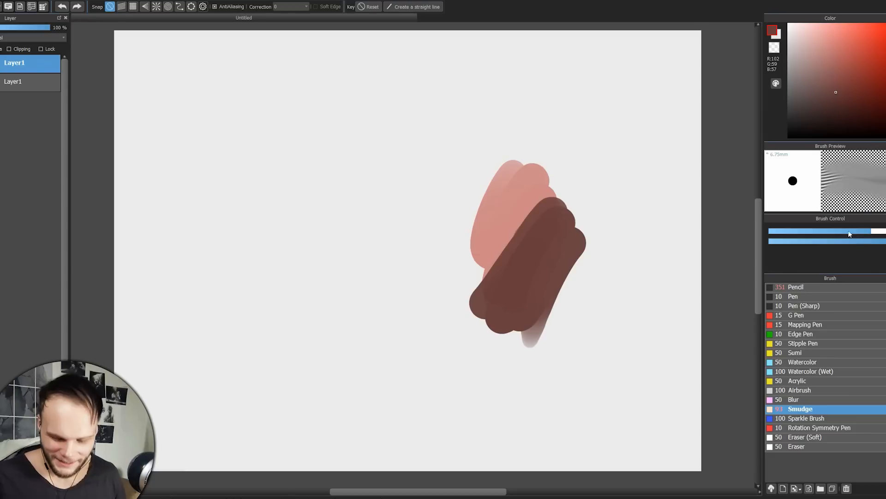
{"action": "left_click", "coordinate": [884, 230]}
{"action": "mouse_move", "coordinate": [520, 215]}
{"action": "left_mouse_down"}
{"action": "mouse_move", "coordinate": [536, 236]}
{"action": "mouse_move", "coordinate": [523, 236]}
{"action": "mouse_move", "coordinate": [535, 200]}
{"action": "mouse_move", "coordinate": [547, 207]}
{"action": "mouse_move", "coordinate": [569, 188]}
{"action": "mouse_move", "coordinate": [565, 218]}
{"action": "mouse_move", "coordinate": [593, 190]}
{"action": "left_mouse_up"}
{"action": "mouse_move", "coordinate": [486, 272]}
{"action": "left_mouse_down"}
{"action": "mouse_move", "coordinate": [458, 337]}
{"action": "mouse_move", "coordinate": [487, 274]}
{"action": "mouse_move", "coordinate": [488, 246]}
{"action": "mouse_move", "coordinate": [469, 257]}
{"action": "mouse_move", "coordinate": [489, 229]}
{"action": "mouse_move", "coordinate": [560, 202]}
{"action": "mouse_move", "coordinate": [534, 201]}
{"action": "mouse_move", "coordinate": [543, 171]}
{"action": "mouse_move", "coordinate": [628, 117]}
{"action": "left_mouse_up"}
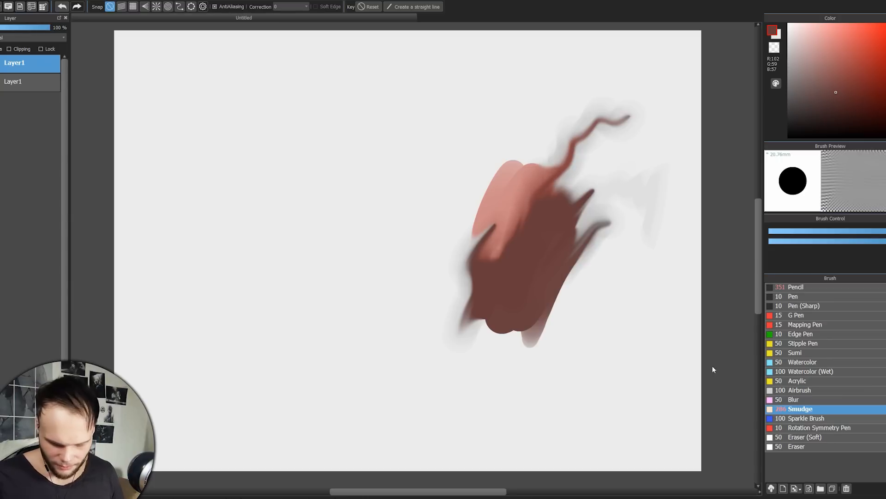
{"action": "left_click_drag", "start_coordinate": [513, 174], "coordinate": [517, 77]}
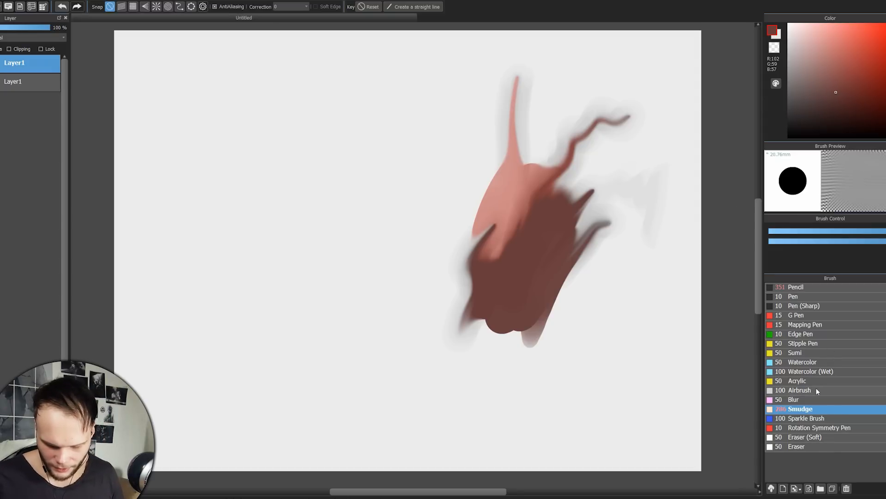
Try the Watercolor (Wet) brush at size 100 with scribbles beside the smudged blob, and undo them.
{"action": "left_click", "coordinate": [808, 371]}
{"action": "mouse_move", "coordinate": [485, 185]}
{"action": "left_mouse_down"}
{"action": "mouse_move", "coordinate": [451, 119]}
{"action": "mouse_move", "coordinate": [432, 131]}
{"action": "left_mouse_up"}
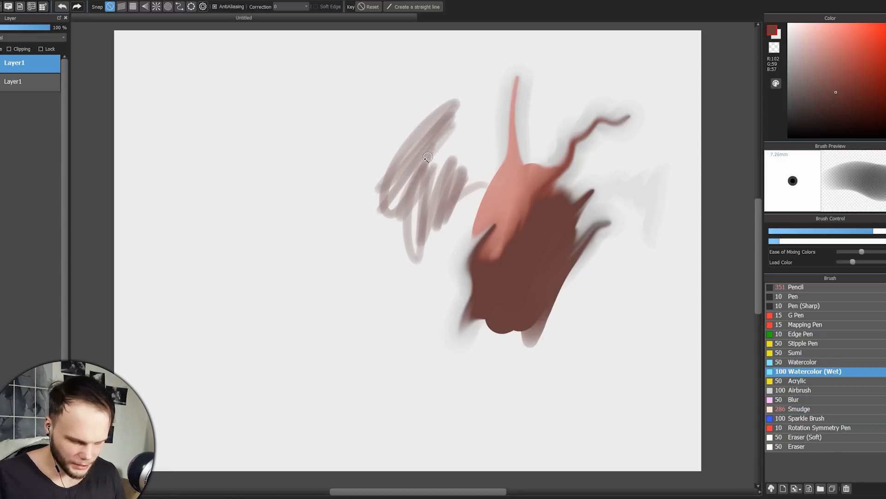
{"action": "scroll", "coordinate": [428, 157], "scroll_direction": "up", "scroll_amount": 5}
{"action": "key", "text": "ctrl+z"}
{"action": "mouse_move", "coordinate": [443, 180]}
{"action": "left_mouse_down"}
{"action": "mouse_move", "coordinate": [360, 267]}
{"action": "mouse_move", "coordinate": [407, 339]}
{"action": "mouse_move", "coordinate": [489, 138]}
{"action": "mouse_move", "coordinate": [573, 152]}
{"action": "left_mouse_up"}
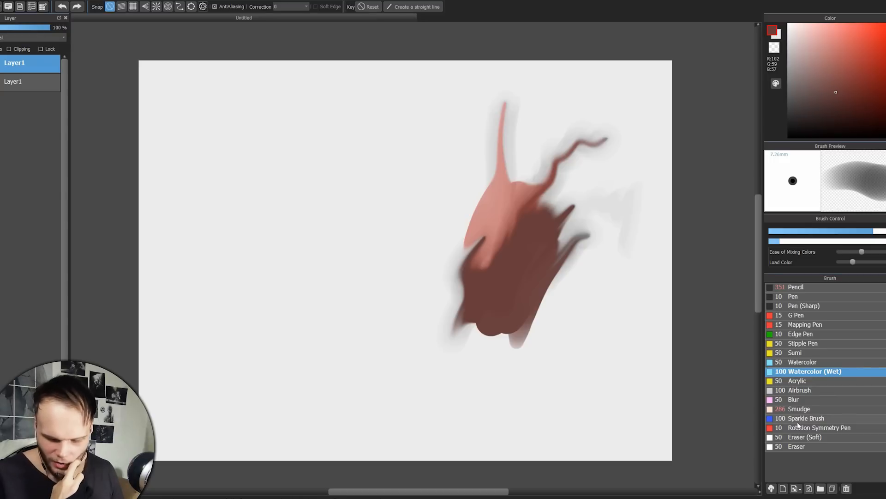
{"action": "left_click", "coordinate": [796, 288]}
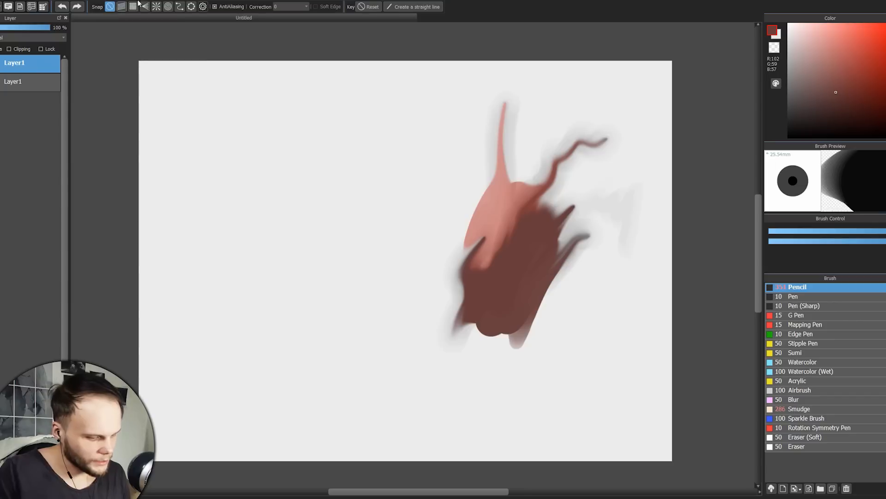
{"action": "left_click", "coordinate": [139, 2]}
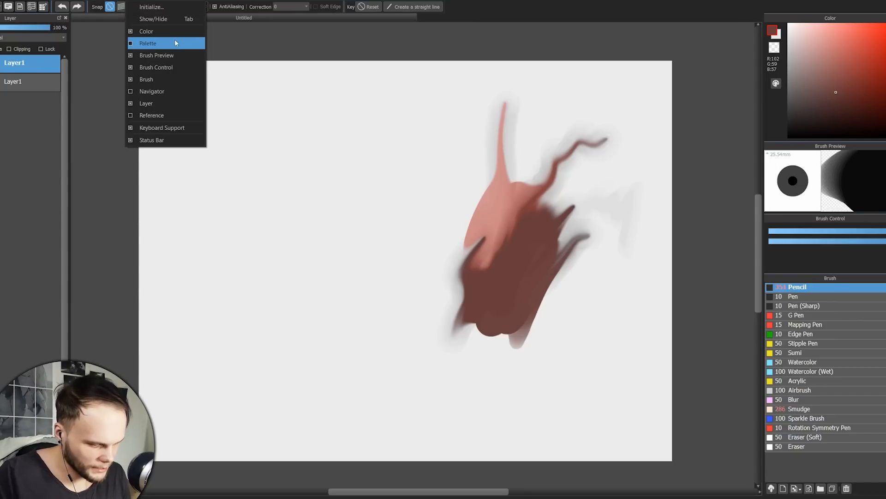
{"action": "left_click", "coordinate": [96, 242]}
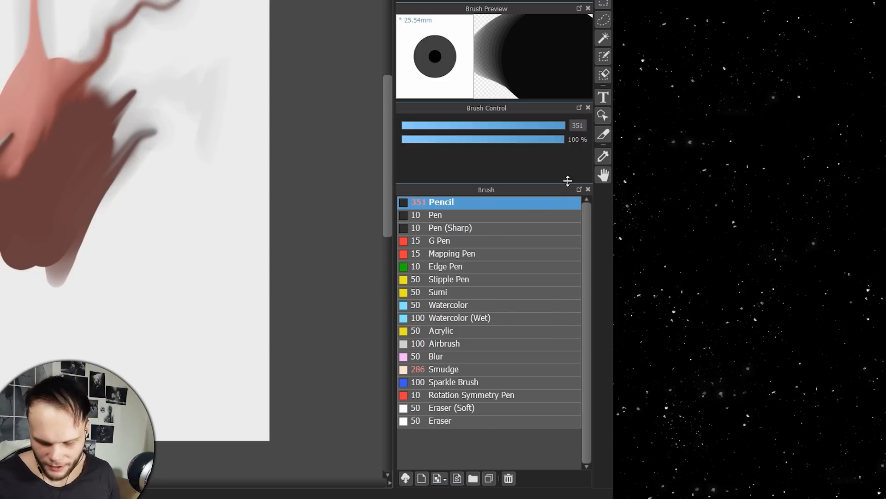
Paint dark brown test strokes beside the smudged blob with the Acrylic brush at size 316, undoing the first attempt.
{"action": "mouse_move", "coordinate": [402, 207]}
{"action": "left_mouse_down"}
{"action": "mouse_move", "coordinate": [452, 145]}
{"action": "mouse_move", "coordinate": [406, 139]}
{"action": "mouse_move", "coordinate": [366, 177]}
{"action": "mouse_move", "coordinate": [336, 237]}
{"action": "left_mouse_up"}
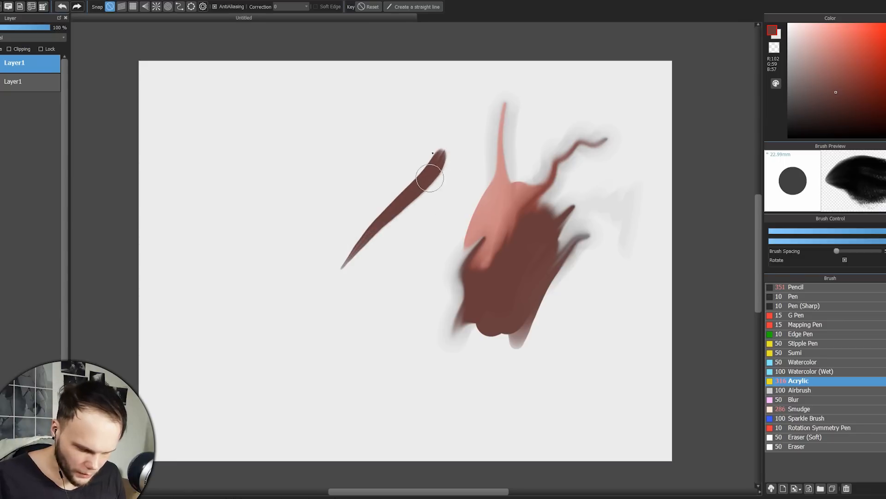
{"action": "key", "text": "ctrl+z"}
{"action": "key", "text": "ctrl+z"}
{"action": "left_click_drag", "start_coordinate": [434, 131], "coordinate": [365, 196]}
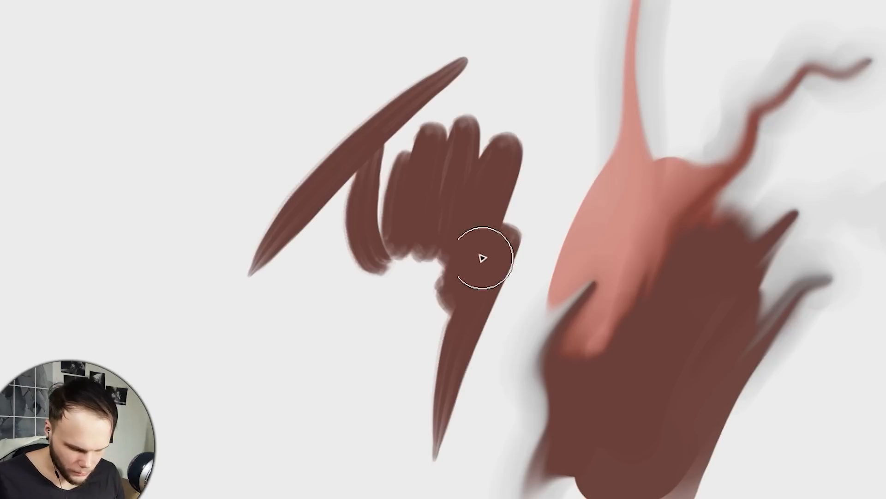
Paint layered red Acrylic strokes (RGB 231, 76, 67) over and beyond the dark brown ones.
{"action": "left_click_drag", "start_coordinate": [482, 258], "coordinate": [610, 65]}
{"action": "mouse_move", "coordinate": [478, 217]}
{"action": "left_mouse_down"}
{"action": "mouse_move", "coordinate": [554, 65]}
{"action": "mouse_move", "coordinate": [467, 243]}
{"action": "left_mouse_up"}
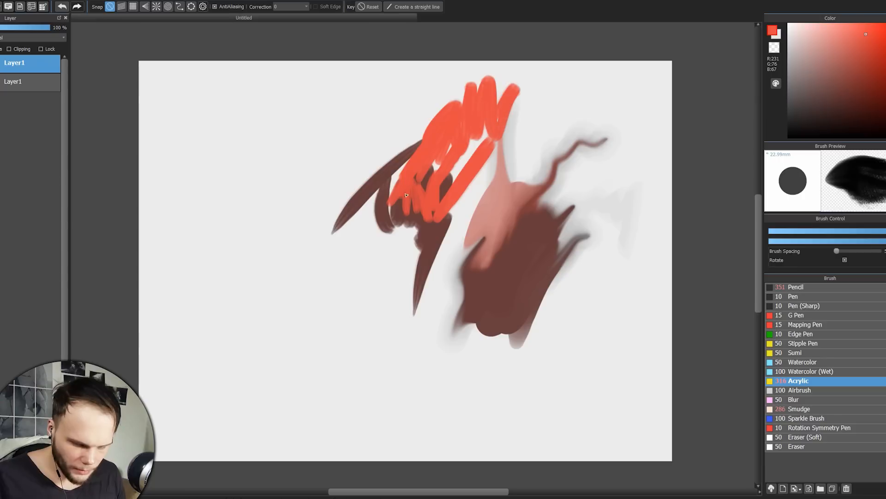
{"action": "mouse_move", "coordinate": [332, 166]}
{"action": "left_mouse_down"}
{"action": "mouse_move", "coordinate": [386, 95]}
{"action": "mouse_move", "coordinate": [330, 173]}
{"action": "mouse_move", "coordinate": [443, 73]}
{"action": "left_mouse_up"}
{"action": "left_click_drag", "start_coordinate": [346, 167], "coordinate": [426, 102]}
{"action": "left_click_drag", "start_coordinate": [305, 217], "coordinate": [411, 132]}
{"action": "left_click_drag", "start_coordinate": [262, 239], "coordinate": [334, 150]}
{"action": "left_click_drag", "start_coordinate": [326, 181], "coordinate": [399, 314]}
{"action": "left_click_drag", "start_coordinate": [434, 223], "coordinate": [353, 402]}
{"action": "mouse_move", "coordinate": [346, 146]}
{"action": "left_mouse_down"}
{"action": "mouse_move", "coordinate": [302, 210]}
{"action": "mouse_move", "coordinate": [302, 323]}
{"action": "left_mouse_up"}
Examine the texture of the Acrylic strokes up close and close the Wacom Tablet Properties pen settings.
{"action": "scroll", "coordinate": [365, 292], "scroll_direction": "down", "scroll_amount": 3}
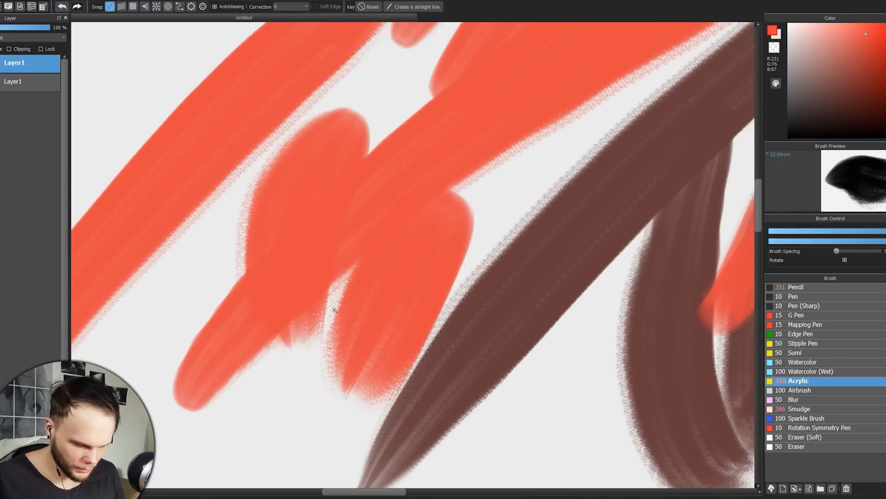
{"action": "scroll", "coordinate": [327, 301], "scroll_direction": "up", "scroll_amount": 3}
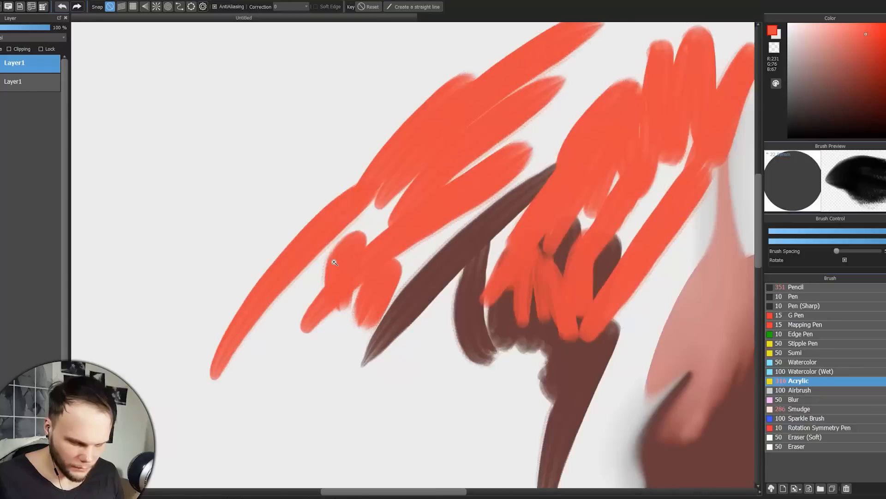
{"action": "scroll", "coordinate": [500, 94], "scroll_direction": "down", "scroll_amount": 2}
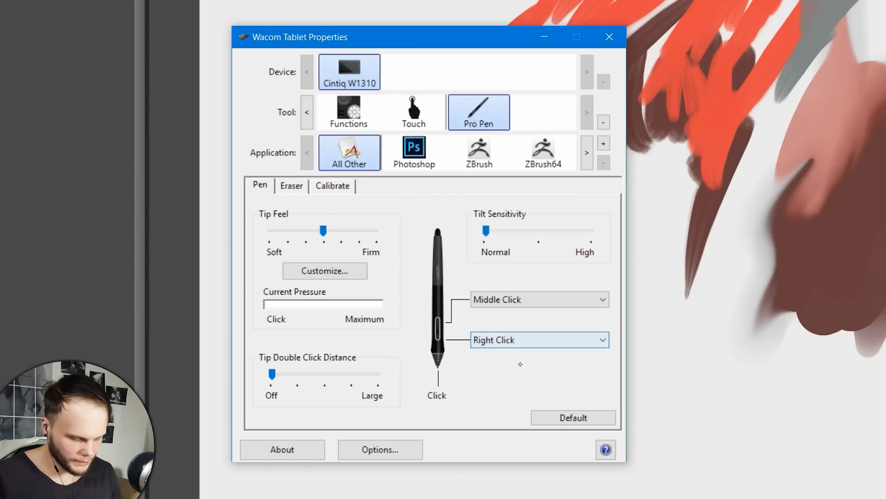
{"action": "left_click", "coordinate": [610, 43]}
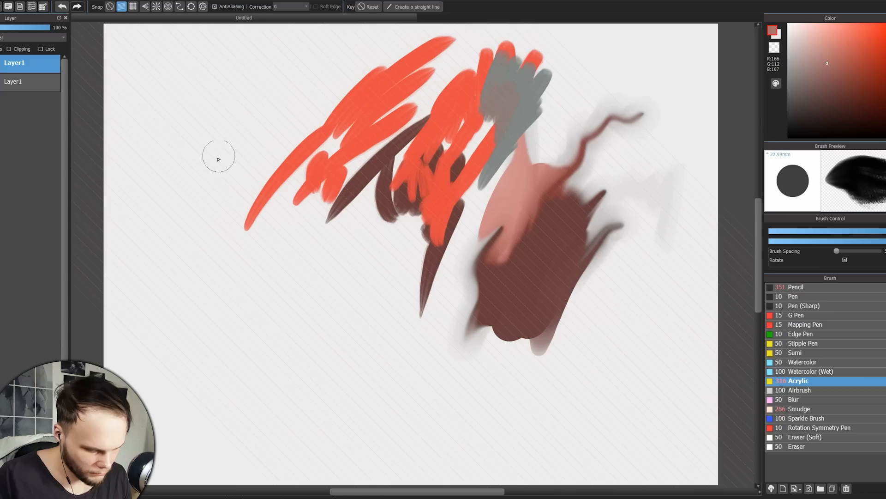
Draw a series of parallel diagonal Acrylic strokes in muted red (RGB 166, 112, 107) across the canvas's left half, using parallel snapping.
{"action": "mouse_move", "coordinate": [382, 260]}
{"action": "left_mouse_down"}
{"action": "mouse_move", "coordinate": [485, 348]}
{"action": "mouse_move", "coordinate": [604, 473]}
{"action": "left_mouse_up"}
{"action": "left_click_drag", "start_coordinate": [470, 241], "coordinate": [589, 359]}
{"action": "left_click_drag", "start_coordinate": [503, 177], "coordinate": [535, 206]}
{"action": "left_click_drag", "start_coordinate": [287, 101], "coordinate": [336, 147]}
{"action": "left_click_drag", "start_coordinate": [298, 64], "coordinate": [351, 115]}
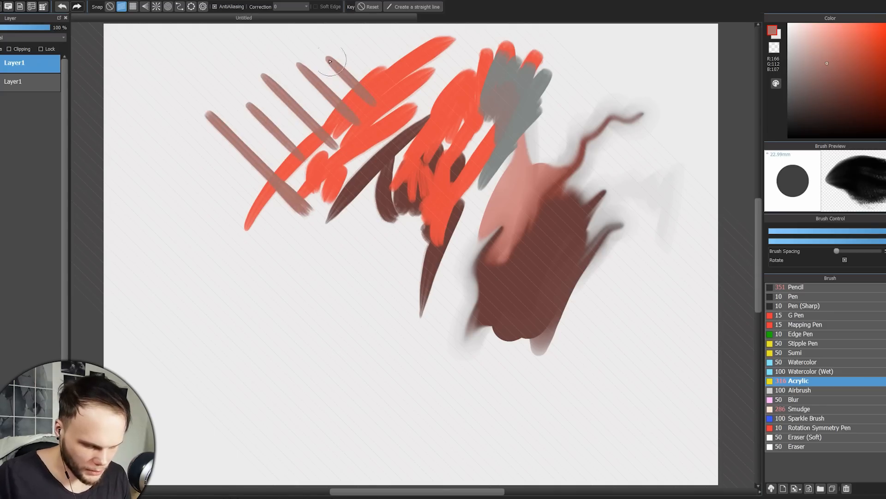
{"action": "left_click_drag", "start_coordinate": [212, 194], "coordinate": [277, 254]}
{"action": "mouse_move", "coordinate": [176, 184]}
{"action": "left_mouse_down"}
{"action": "mouse_move", "coordinate": [305, 313]}
{"action": "mouse_move", "coordinate": [339, 363]}
{"action": "left_mouse_up"}
{"action": "left_click_drag", "start_coordinate": [138, 196], "coordinate": [341, 398]}
{"action": "left_click_drag", "start_coordinate": [150, 189], "coordinate": [303, 342]}
{"action": "mouse_move", "coordinate": [133, 148]}
{"action": "left_mouse_down"}
{"action": "mouse_move", "coordinate": [267, 282]}
{"action": "mouse_move", "coordinate": [235, 234]}
{"action": "left_mouse_up"}
{"action": "left_click_drag", "start_coordinate": [152, 125], "coordinate": [297, 273]}
{"action": "left_click_drag", "start_coordinate": [187, 147], "coordinate": [341, 299]}
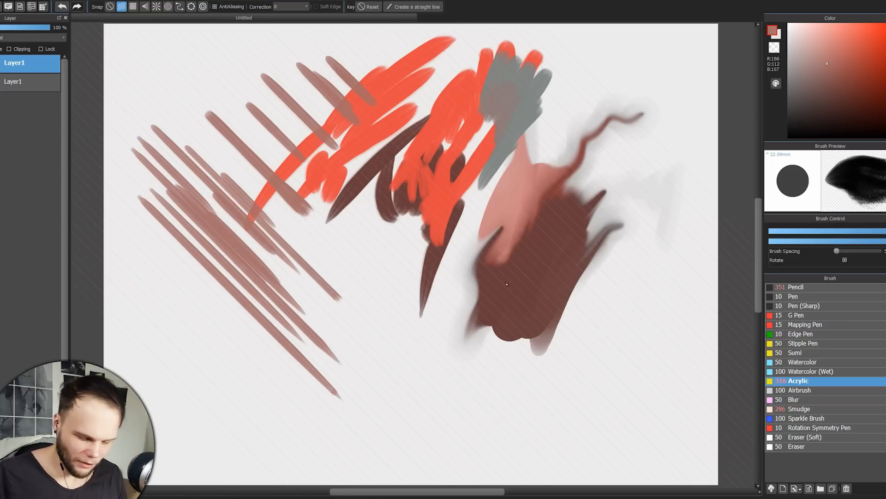
Add four parallel-snapped diagonal strokes in the same muted red beyond the smudged blob's right side.
{"action": "left_click_drag", "start_coordinate": [591, 92], "coordinate": [644, 146]}
{"action": "left_click_drag", "start_coordinate": [588, 116], "coordinate": [653, 181]}
{"action": "left_click_drag", "start_coordinate": [581, 142], "coordinate": [683, 251]}
{"action": "left_click_drag", "start_coordinate": [573, 168], "coordinate": [677, 273]}
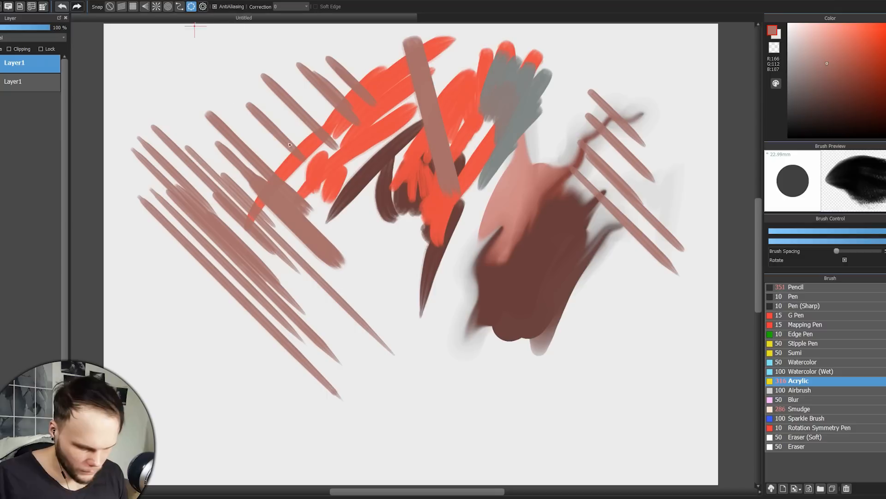
Position a circular ellipse-snap guide, trace it as a thick dark brown ring (RGB 72, 50, 48), and reshape the guide.
{"action": "mouse_move", "coordinate": [298, 264]}
{"action": "left_mouse_down"}
{"action": "mouse_move", "coordinate": [272, 258]}
{"action": "mouse_move", "coordinate": [185, 307]}
{"action": "mouse_move", "coordinate": [145, 372]}
{"action": "left_mouse_up"}
{"action": "mouse_move", "coordinate": [386, 365]}
{"action": "left_mouse_down"}
{"action": "mouse_move", "coordinate": [637, 366]}
{"action": "mouse_move", "coordinate": [625, 406]}
{"action": "mouse_move", "coordinate": [594, 409]}
{"action": "mouse_move", "coordinate": [647, 390]}
{"action": "mouse_move", "coordinate": [674, 414]}
{"action": "left_mouse_up"}
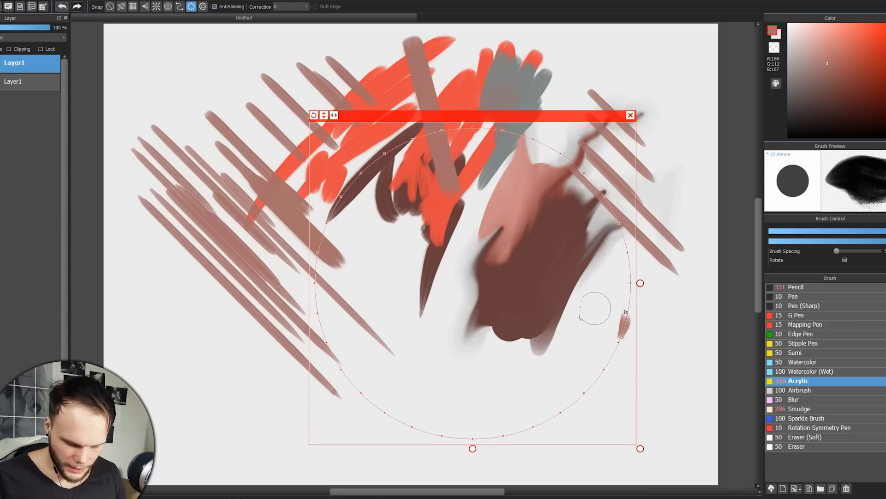
{"action": "left_click_drag", "start_coordinate": [557, 116], "coordinate": [558, 57]}
{"action": "mouse_move", "coordinate": [616, 153]}
{"action": "left_mouse_down"}
{"action": "mouse_move", "coordinate": [558, 352]}
{"action": "mouse_move", "coordinate": [376, 356]}
{"action": "mouse_move", "coordinate": [323, 153]}
{"action": "mouse_move", "coordinate": [355, 124]}
{"action": "mouse_move", "coordinate": [406, 88]}
{"action": "mouse_move", "coordinate": [563, 118]}
{"action": "mouse_move", "coordinate": [617, 155]}
{"action": "left_mouse_up"}
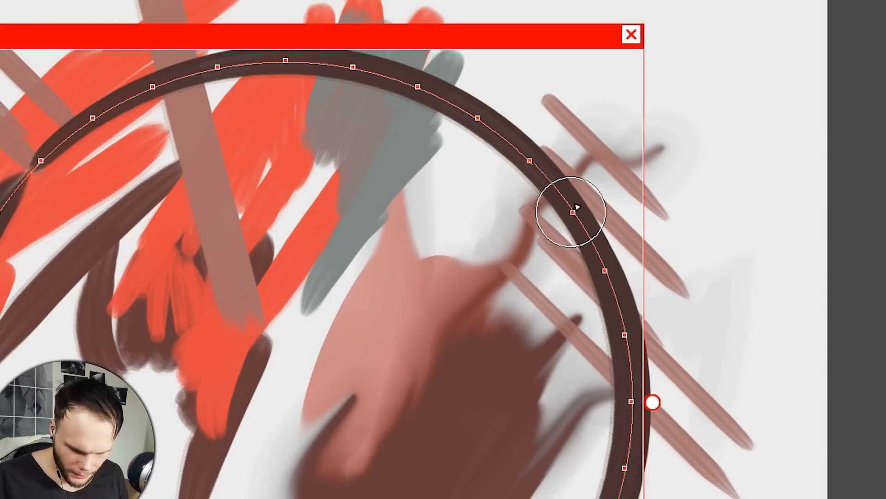
{"action": "left_click_drag", "start_coordinate": [320, 65], "coordinate": [490, 31]}
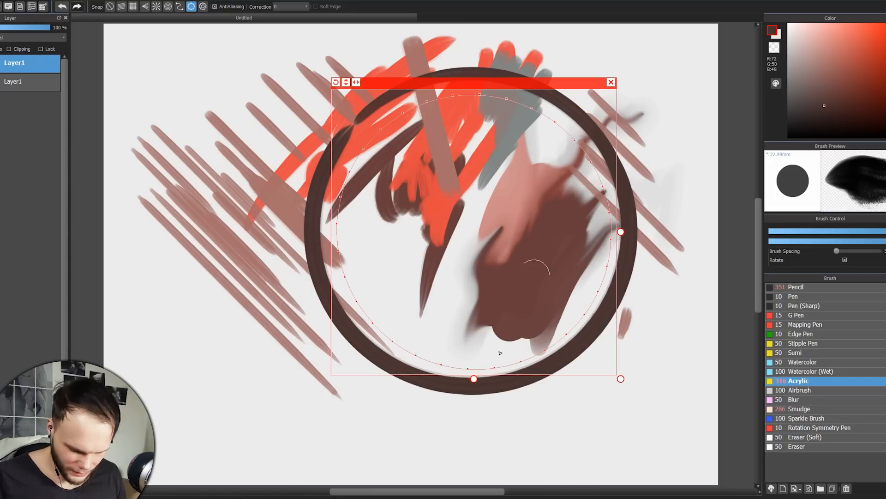
{"action": "left_click_drag", "start_coordinate": [500, 353], "coordinate": [469, 343]}
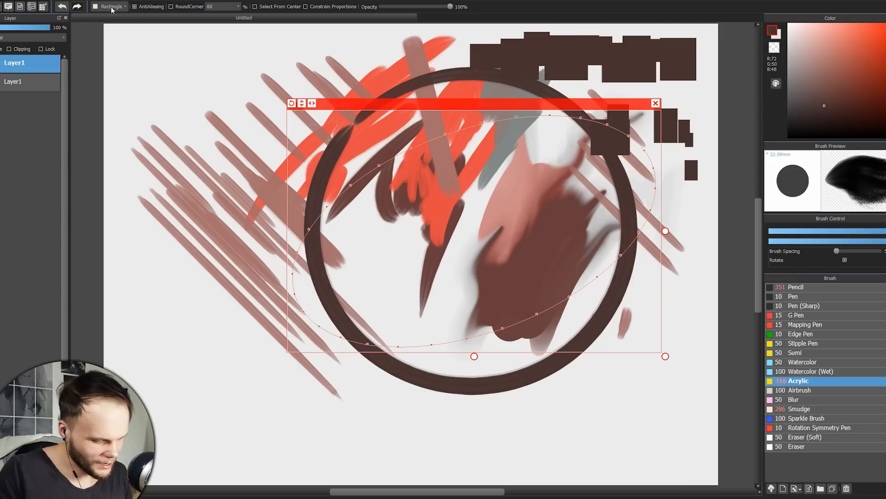
Fill a dark brown ellipse and overlapping polygons in the canvas's upper-left area with the shape fill tool.
{"action": "left_click", "coordinate": [111, 8]}
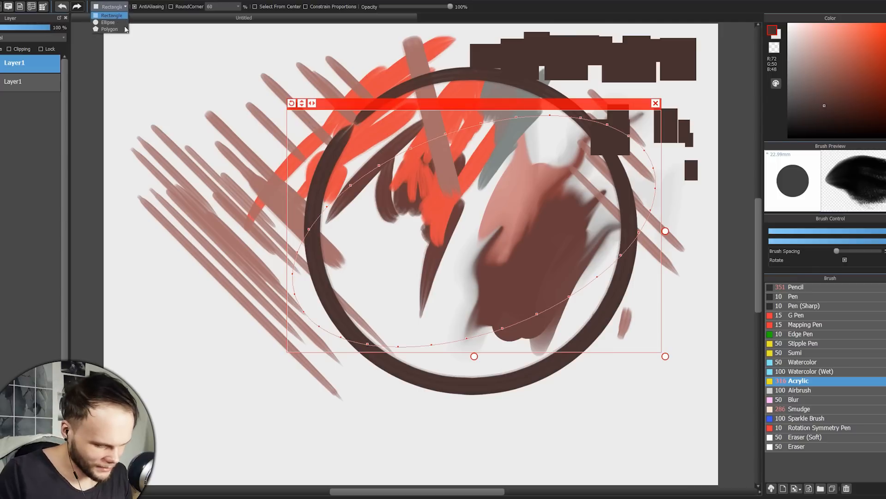
{"action": "left_click", "coordinate": [121, 25]}
{"action": "left_click_drag", "start_coordinate": [198, 116], "coordinate": [241, 162]}
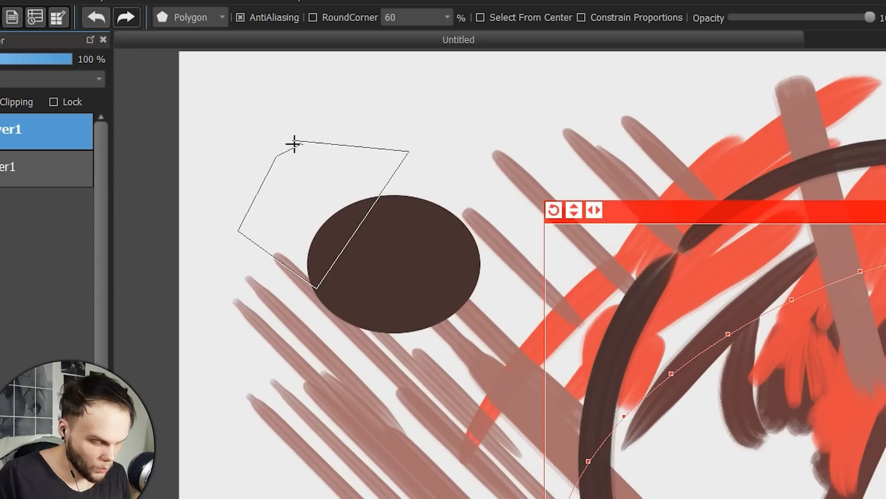
{"action": "left_click", "coordinate": [293, 144]}
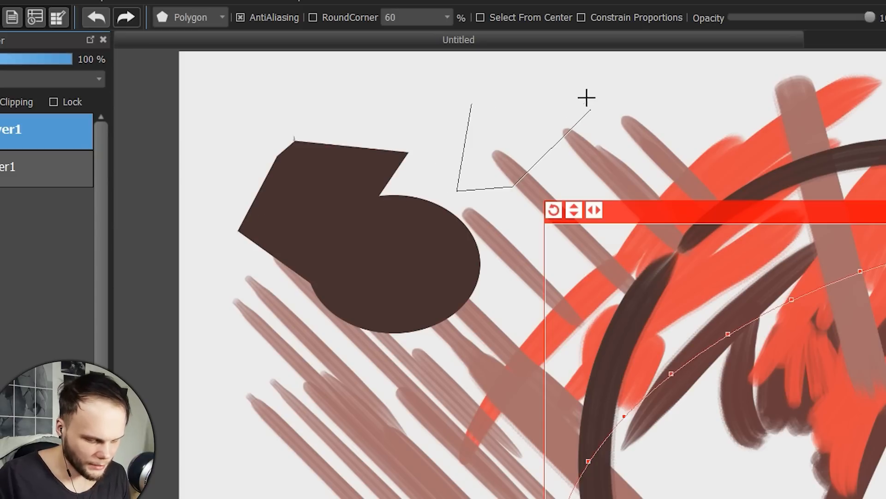
{"action": "left_click", "coordinate": [485, 95]}
Move and flatten the tilted ellipse guide, trace it in dark brown with the Acrylic brush, and test the guide's horizontal flip.
{"action": "left_click_drag", "start_coordinate": [630, 108], "coordinate": [537, 127]}
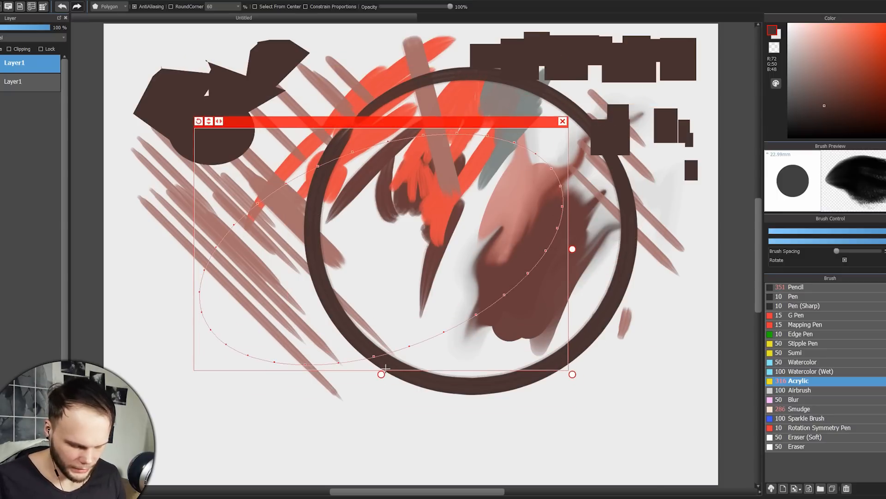
{"action": "left_click_drag", "start_coordinate": [383, 360], "coordinate": [381, 319]}
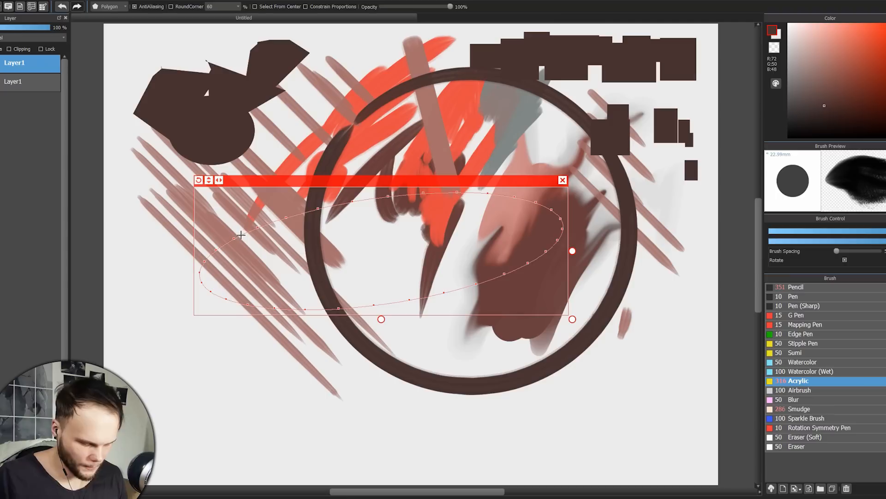
{"action": "key", "text": "b"}
{"action": "mouse_move", "coordinate": [563, 226]}
{"action": "left_mouse_down"}
{"action": "mouse_move", "coordinate": [265, 309]}
{"action": "mouse_move", "coordinate": [369, 194]}
{"action": "left_mouse_up"}
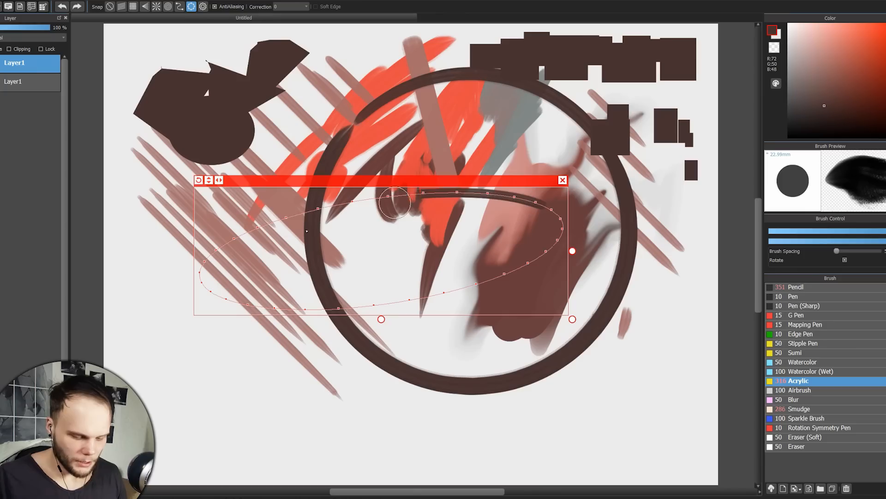
{"action": "mouse_move", "coordinate": [395, 202]}
{"action": "left_mouse_down"}
{"action": "mouse_move", "coordinate": [305, 326]}
{"action": "mouse_move", "coordinate": [383, 304]}
{"action": "mouse_move", "coordinate": [572, 214]}
{"action": "mouse_move", "coordinate": [503, 198]}
{"action": "left_mouse_up"}
{"action": "left_click", "coordinate": [219, 180]}
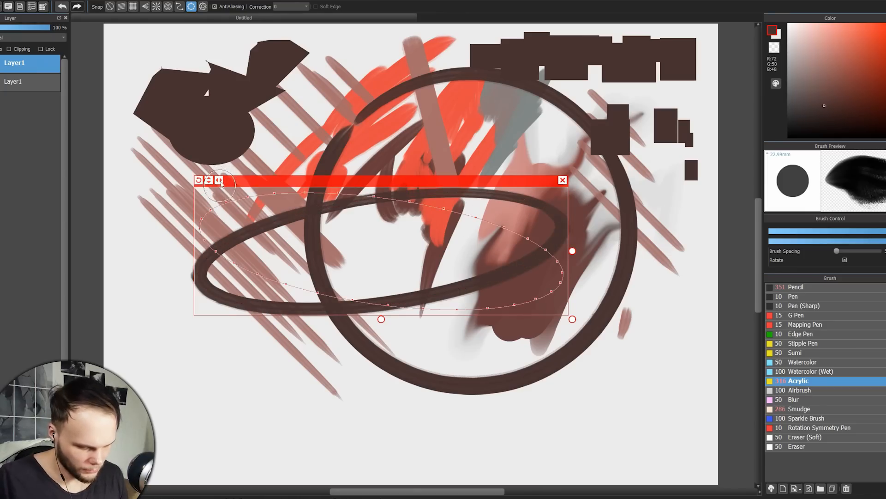
{"action": "left_click", "coordinate": [219, 181]}
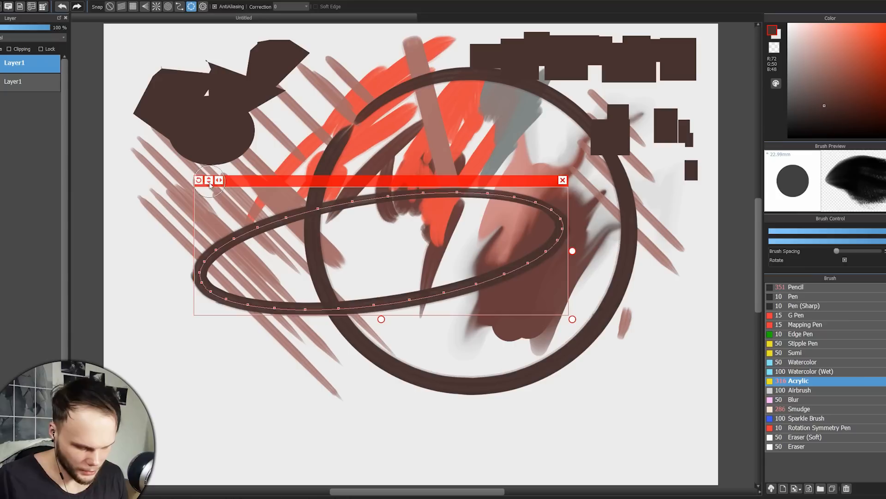
Draw dark brown concentric arcs around the canvas's upper-left corner with concentric-circle snapping, undoing the first one.
{"action": "left_click", "coordinate": [168, 7]}
{"action": "left_click_drag", "start_coordinate": [149, 28], "coordinate": [93, 93]}
{"action": "key", "text": "ctrl+z"}
{"action": "left_click_drag", "start_coordinate": [206, 40], "coordinate": [104, 125]}
{"action": "mouse_move", "coordinate": [243, 49]}
{"action": "left_mouse_down"}
{"action": "mouse_move", "coordinate": [219, 80]}
{"action": "mouse_move", "coordinate": [104, 168]}
{"action": "left_mouse_up"}
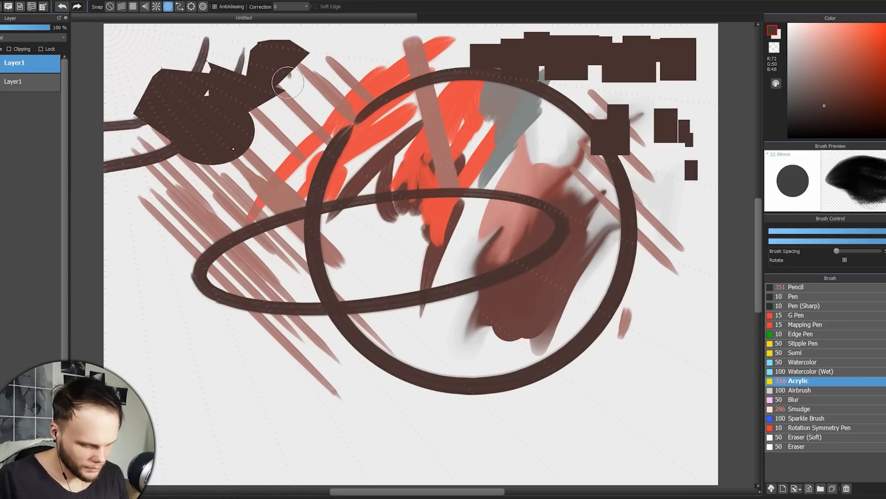
{"action": "left_click_drag", "start_coordinate": [289, 76], "coordinate": [107, 217]}
{"action": "mouse_move", "coordinate": [360, 76]}
{"action": "left_mouse_down"}
{"action": "mouse_move", "coordinate": [286, 210]}
{"action": "mouse_move", "coordinate": [103, 287]}
{"action": "left_mouse_up"}
{"action": "mouse_move", "coordinate": [430, 119]}
{"action": "left_mouse_down"}
{"action": "mouse_move", "coordinate": [404, 183]}
{"action": "mouse_move", "coordinate": [168, 361]}
{"action": "left_mouse_up"}
{"action": "mouse_move", "coordinate": [167, 410]}
{"action": "left_mouse_down"}
{"action": "mouse_move", "coordinate": [344, 346]}
{"action": "mouse_move", "coordinate": [467, 150]}
{"action": "mouse_move", "coordinate": [494, 25]}
{"action": "left_mouse_up"}
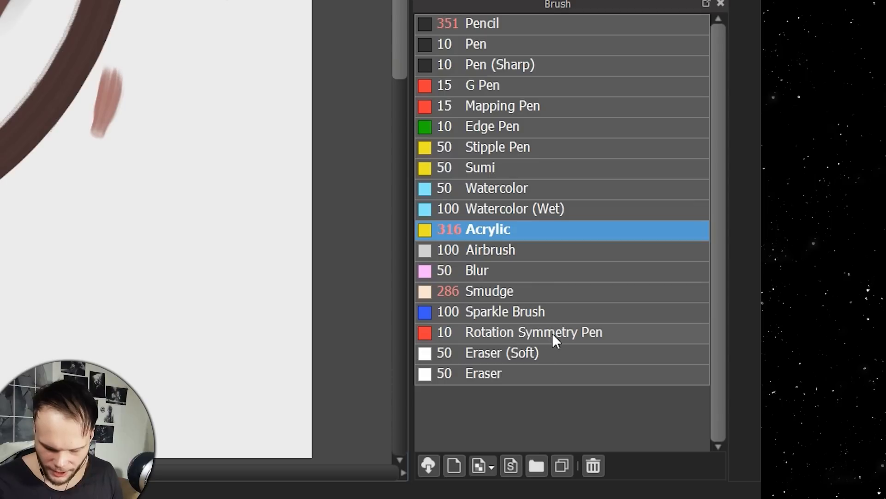
Draw branching radial line patterns over the painting with the Rotation Symmetry Pen from several base points, also adjusting its number of lines.
{"action": "left_click", "coordinate": [561, 336]}
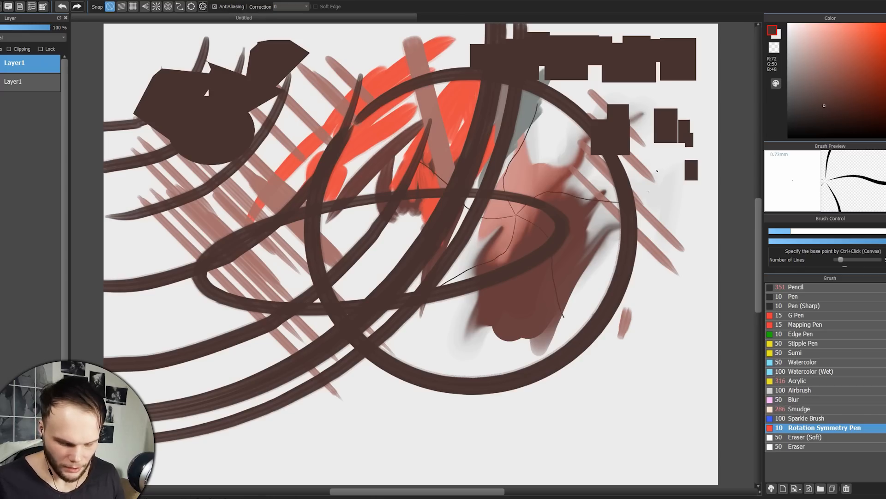
{"action": "left_click", "coordinate": [668, 264], "text": "ctrl"}
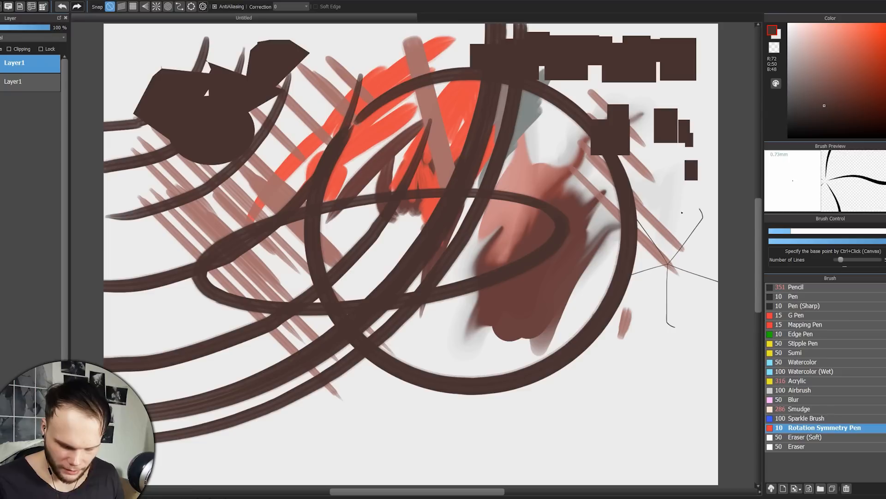
{"action": "left_click_drag", "start_coordinate": [557, 404], "coordinate": [612, 370]}
{"action": "left_click_drag", "start_coordinate": [653, 392], "coordinate": [678, 416]}
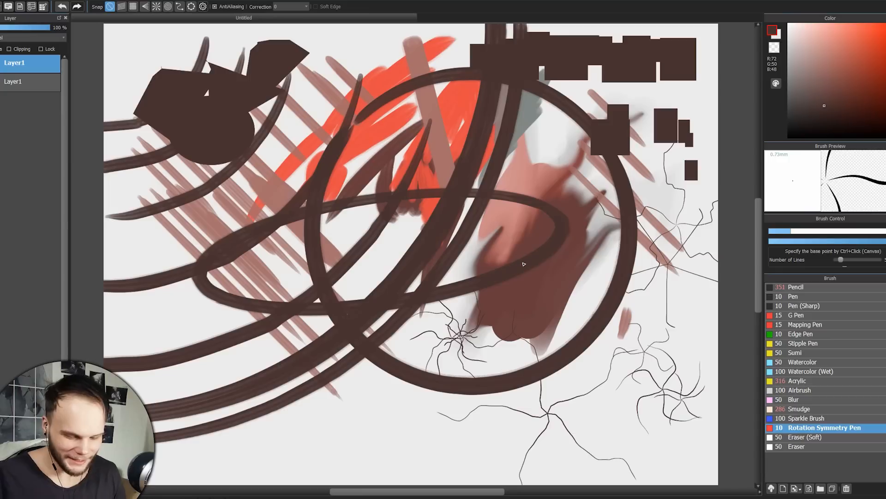
{"action": "mouse_move", "coordinate": [468, 236]}
{"action": "left_mouse_down"}
{"action": "mouse_move", "coordinate": [548, 252]}
{"action": "mouse_move", "coordinate": [548, 341]}
{"action": "mouse_move", "coordinate": [548, 292]}
{"action": "mouse_move", "coordinate": [557, 368]}
{"action": "left_mouse_up"}
{"action": "left_click_drag", "start_coordinate": [482, 113], "coordinate": [491, 124]}
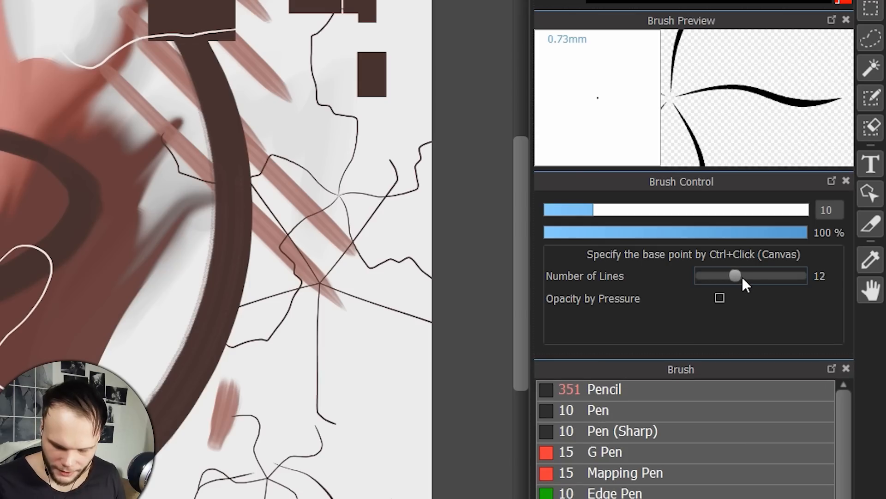
{"action": "left_click_drag", "start_coordinate": [762, 276], "coordinate": [757, 276]}
{"action": "mouse_move", "coordinate": [433, 228]}
{"action": "left_mouse_down"}
{"action": "mouse_move", "coordinate": [459, 251]}
{"action": "mouse_move", "coordinate": [457, 287]}
{"action": "mouse_move", "coordinate": [470, 301]}
{"action": "mouse_move", "coordinate": [482, 300]}
{"action": "mouse_move", "coordinate": [493, 321]}
{"action": "mouse_move", "coordinate": [533, 322]}
{"action": "mouse_move", "coordinate": [548, 341]}
{"action": "mouse_move", "coordinate": [625, 313]}
{"action": "mouse_move", "coordinate": [650, 369]}
{"action": "mouse_move", "coordinate": [639, 411]}
{"action": "mouse_move", "coordinate": [664, 448]}
{"action": "left_mouse_up"}
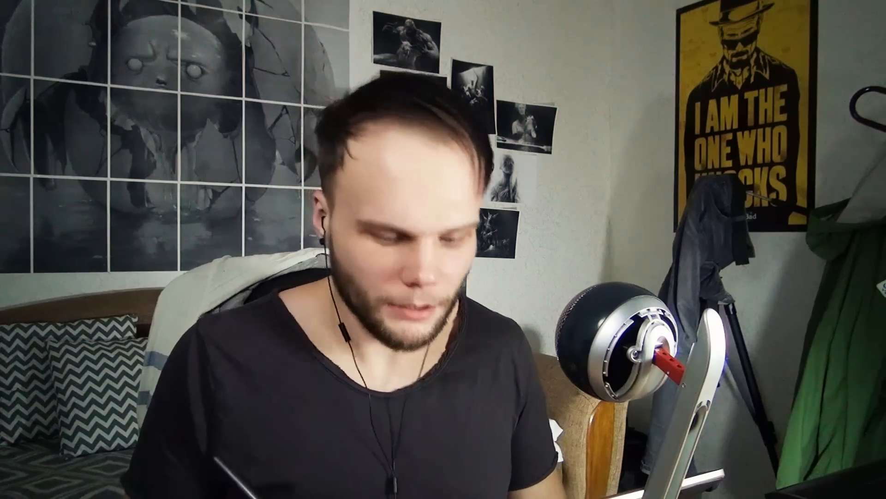
Draw thin black freehand test curves on the cleared canvas with the Pen (Sharp) brush and no stroke correction.
{"action": "mouse_move", "coordinate": [456, 154]}
{"action": "left_mouse_down"}
{"action": "mouse_move", "coordinate": [401, 231]}
{"action": "mouse_move", "coordinate": [534, 168]}
{"action": "mouse_move", "coordinate": [561, 272]}
{"action": "mouse_move", "coordinate": [529, 261]}
{"action": "left_mouse_up"}
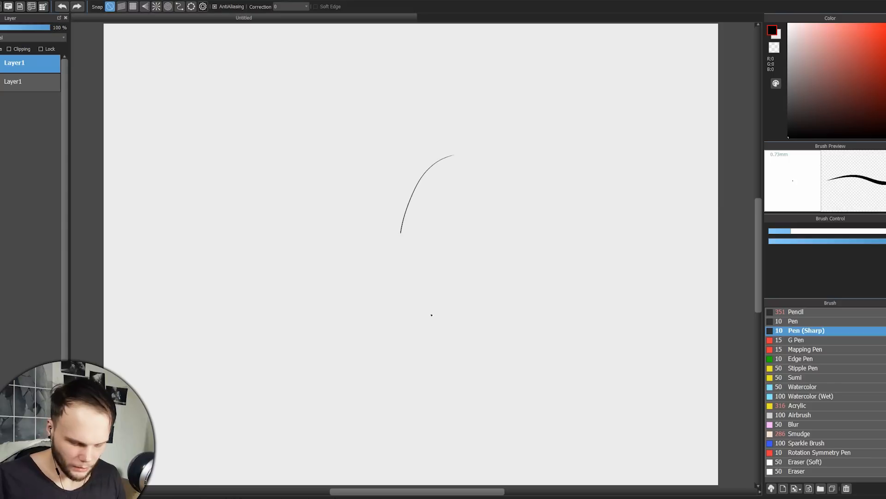
{"action": "key", "text": "f"}
{"action": "mouse_move", "coordinate": [521, 249]}
{"action": "left_mouse_down"}
{"action": "mouse_move", "coordinate": [551, 257]}
{"action": "mouse_move", "coordinate": [571, 279]}
{"action": "mouse_move", "coordinate": [572, 298]}
{"action": "mouse_move", "coordinate": [551, 294]}
{"action": "mouse_move", "coordinate": [530, 314]}
{"action": "left_mouse_up"}
{"action": "mouse_move", "coordinate": [447, 131]}
{"action": "left_mouse_down"}
{"action": "mouse_move", "coordinate": [421, 263]}
{"action": "mouse_move", "coordinate": [599, 175]}
{"action": "left_mouse_up"}
{"action": "mouse_move", "coordinate": [540, 137]}
{"action": "left_mouse_down"}
{"action": "mouse_move", "coordinate": [427, 285]}
{"action": "mouse_move", "coordinate": [593, 272]}
{"action": "mouse_move", "coordinate": [473, 167]}
{"action": "mouse_move", "coordinate": [512, 287]}
{"action": "mouse_move", "coordinate": [471, 243]}
{"action": "left_mouse_up"}
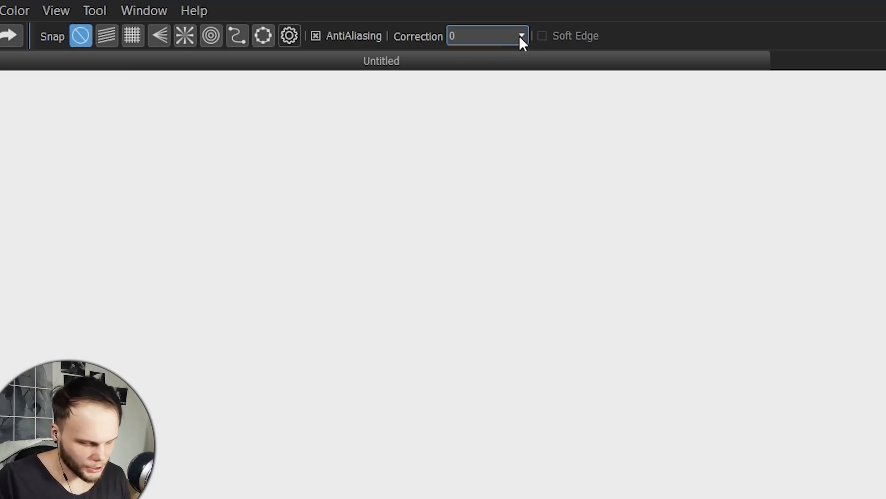
Set the stroke correction to 19 and draw smooth looping black curves with the Pen (Sharp) brush.
{"action": "left_click", "coordinate": [521, 37]}
{"action": "left_click", "coordinate": [479, 308]}
{"action": "mouse_move", "coordinate": [483, 86]}
{"action": "left_mouse_down"}
{"action": "mouse_move", "coordinate": [337, 242]}
{"action": "mouse_move", "coordinate": [403, 231]}
{"action": "mouse_move", "coordinate": [397, 279]}
{"action": "mouse_move", "coordinate": [578, 310]}
{"action": "mouse_move", "coordinate": [531, 283]}
{"action": "mouse_move", "coordinate": [508, 113]}
{"action": "mouse_move", "coordinate": [362, 395]}
{"action": "mouse_move", "coordinate": [601, 170]}
{"action": "mouse_move", "coordinate": [629, 206]}
{"action": "mouse_move", "coordinate": [238, 297]}
{"action": "mouse_move", "coordinate": [422, 63]}
{"action": "mouse_move", "coordinate": [616, 267]}
{"action": "mouse_move", "coordinate": [436, 237]}
{"action": "mouse_move", "coordinate": [211, 235]}
{"action": "mouse_move", "coordinate": [480, 323]}
{"action": "mouse_move", "coordinate": [558, 241]}
{"action": "left_mouse_up"}
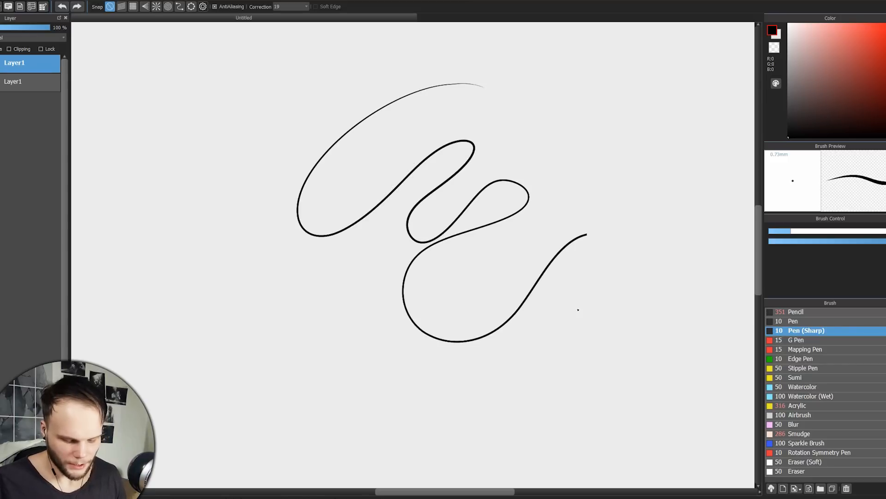
{"action": "mouse_move", "coordinate": [517, 164]}
{"action": "left_mouse_down"}
{"action": "mouse_move", "coordinate": [626, 55]}
{"action": "mouse_move", "coordinate": [614, 102]}
{"action": "left_mouse_up"}
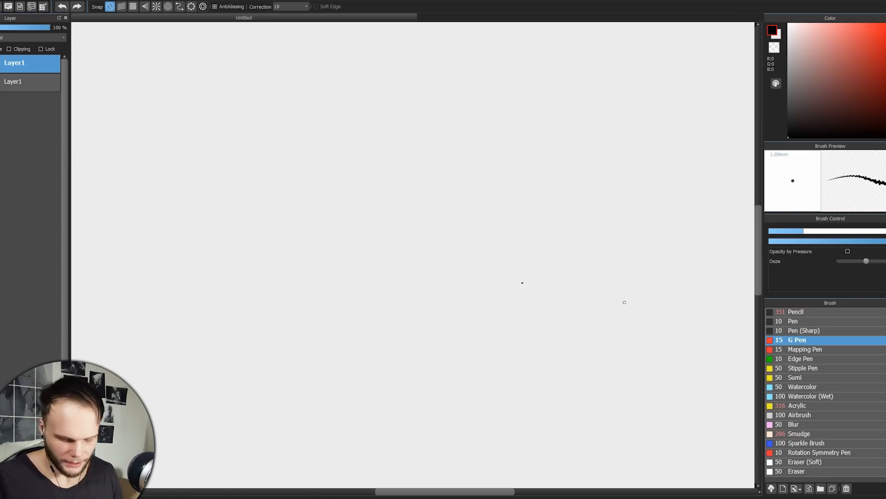
Try curved black strokes with the G Pen and undo them.
{"action": "mouse_move", "coordinate": [457, 191]}
{"action": "left_mouse_down"}
{"action": "mouse_move", "coordinate": [483, 174]}
{"action": "mouse_move", "coordinate": [416, 380]}
{"action": "left_mouse_up"}
{"action": "key", "text": "ctrl+z"}
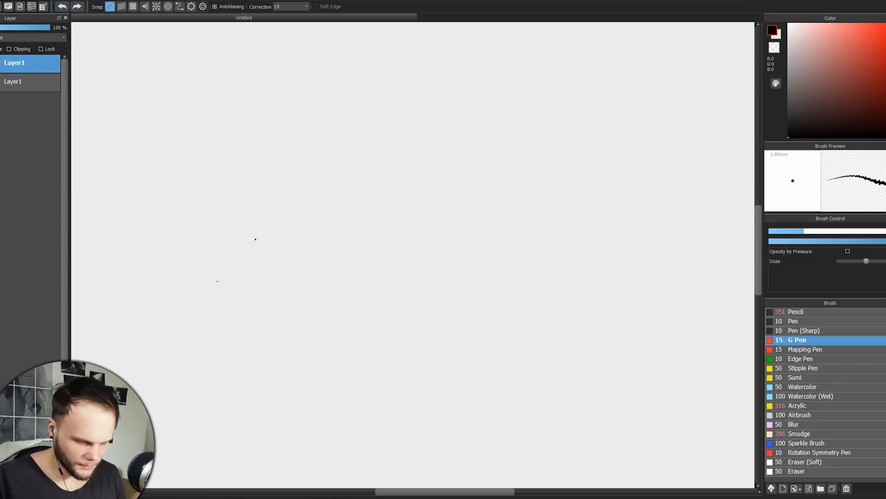
{"action": "mouse_move", "coordinate": [409, 142]}
{"action": "left_mouse_down"}
{"action": "mouse_move", "coordinate": [423, 190]}
{"action": "mouse_move", "coordinate": [485, 257]}
{"action": "left_mouse_up"}
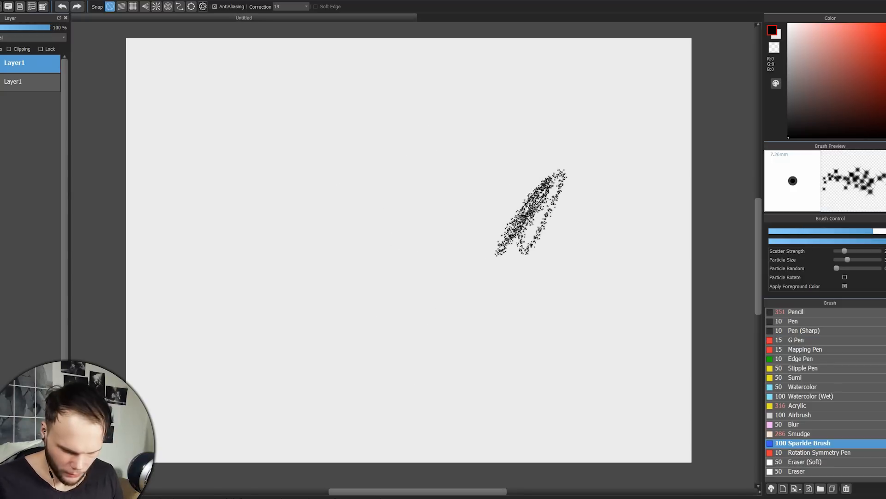
Scribble dense black vertical loops with the Sparkle Brush, and try a Smudge stroke over them, undoing the smudge.
{"action": "left_click_drag", "start_coordinate": [535, 166], "coordinate": [517, 267]}
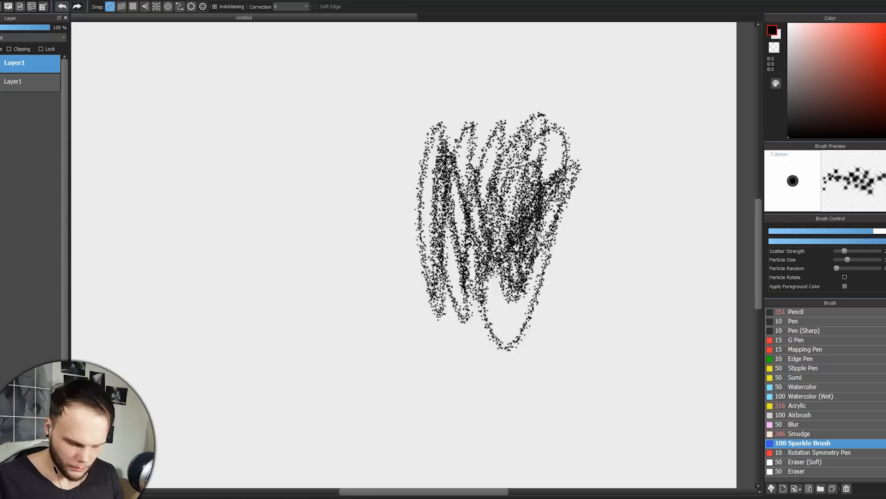
{"action": "scroll", "coordinate": [499, 231], "scroll_direction": "up", "scroll_amount": 2}
{"action": "left_click", "coordinate": [800, 434]}
{"action": "left_click_drag", "start_coordinate": [461, 240], "coordinate": [591, 162]}
{"action": "key", "text": "ctrl+z"}
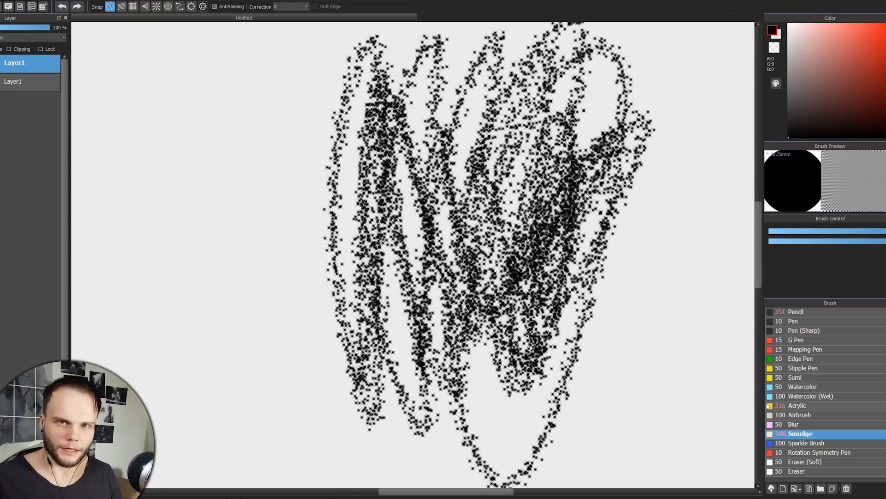
Paint thick black strokes on both sides of the sparkle scribble with the Acrylic brush.
{"action": "left_click", "coordinate": [807, 405]}
{"action": "mouse_move", "coordinate": [658, 358]}
{"action": "left_mouse_down"}
{"action": "mouse_move", "coordinate": [603, 415]}
{"action": "mouse_move", "coordinate": [693, 188]}
{"action": "mouse_move", "coordinate": [637, 291]}
{"action": "left_mouse_up"}
{"action": "mouse_move", "coordinate": [265, 131]}
{"action": "left_mouse_down"}
{"action": "mouse_move", "coordinate": [223, 160]}
{"action": "mouse_move", "coordinate": [163, 234]}
{"action": "mouse_move", "coordinate": [230, 282]}
{"action": "mouse_move", "coordinate": [230, 371]}
{"action": "left_mouse_up"}
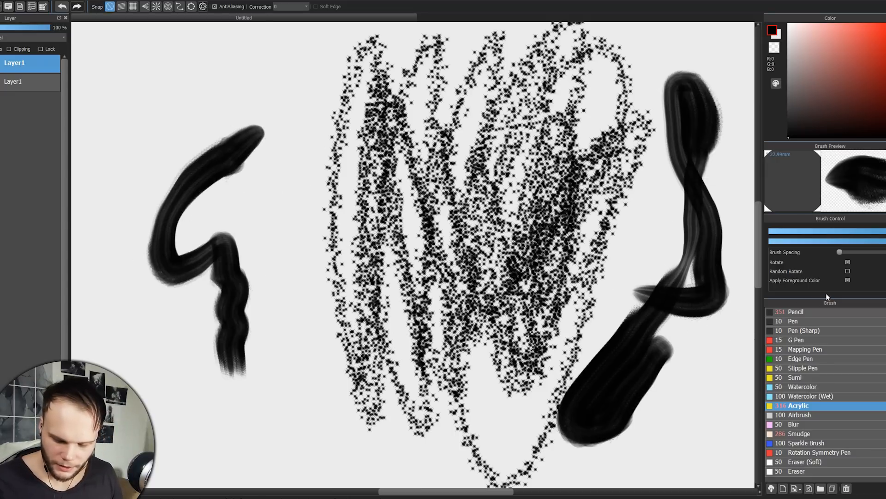
{"action": "mouse_move", "coordinate": [825, 297]}
{"action": "left_mouse_down"}
{"action": "mouse_move", "coordinate": [825, 315]}
{"action": "mouse_move", "coordinate": [826, 289]}
{"action": "left_mouse_up"}
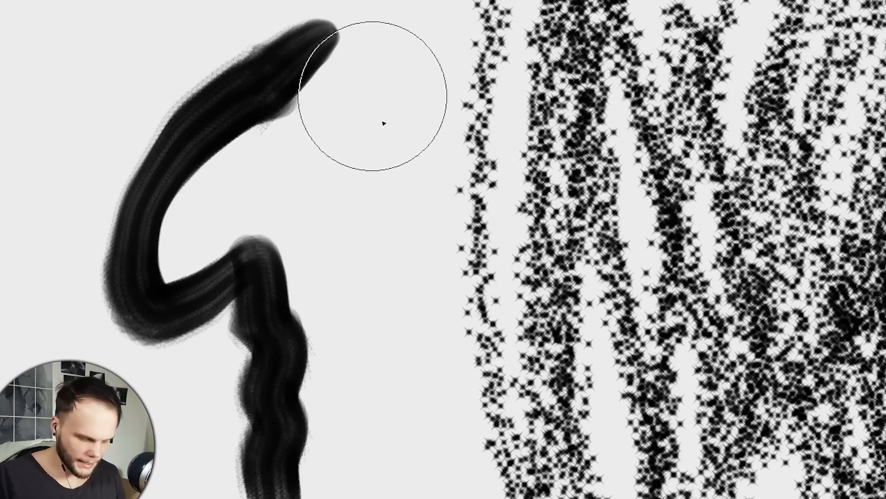
{"action": "left_click_drag", "start_coordinate": [286, 182], "coordinate": [280, 362]}
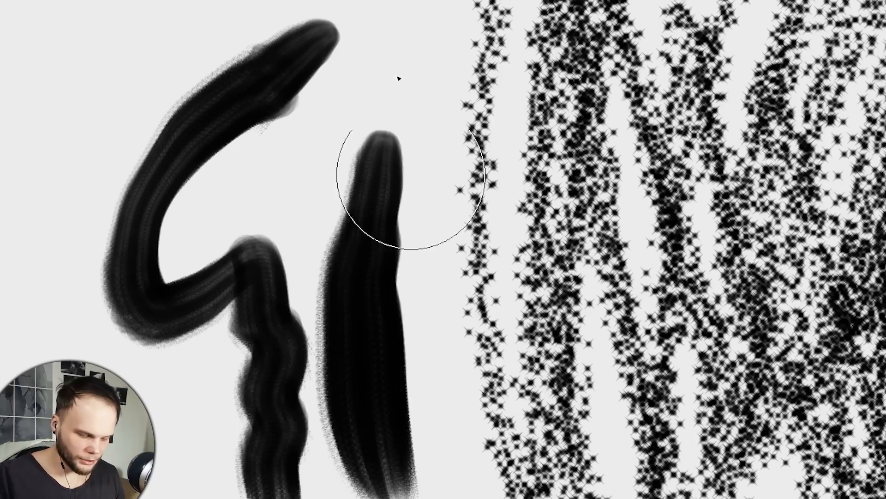
{"action": "left_click_drag", "start_coordinate": [415, 10], "coordinate": [434, 258]}
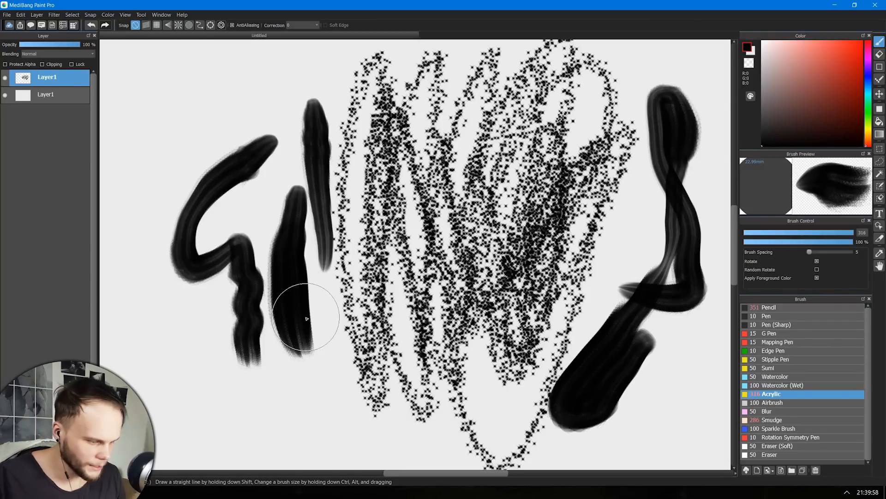
Compare the control settings offered by the Sumi, Mapping Pen, Pencil, Acrylic, Blur, Smudge and Airbrush brushes.
{"action": "left_click", "coordinate": [161, 14]}
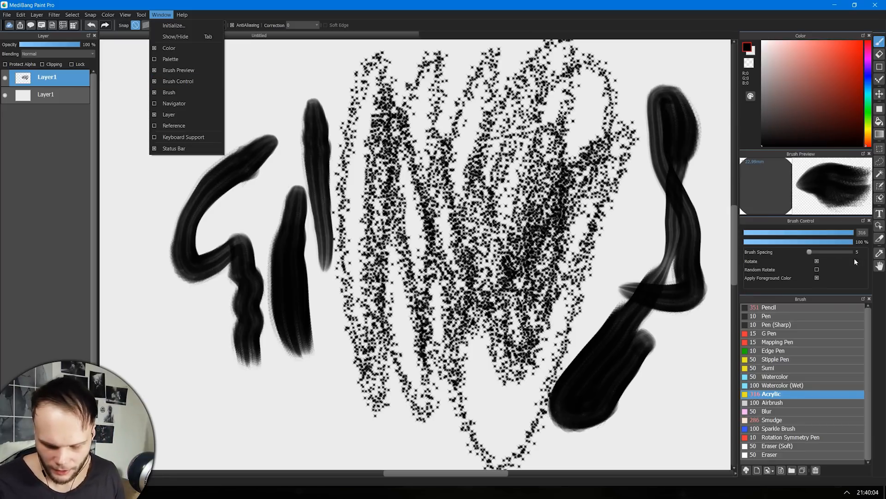
{"action": "left_click", "coordinate": [774, 222]}
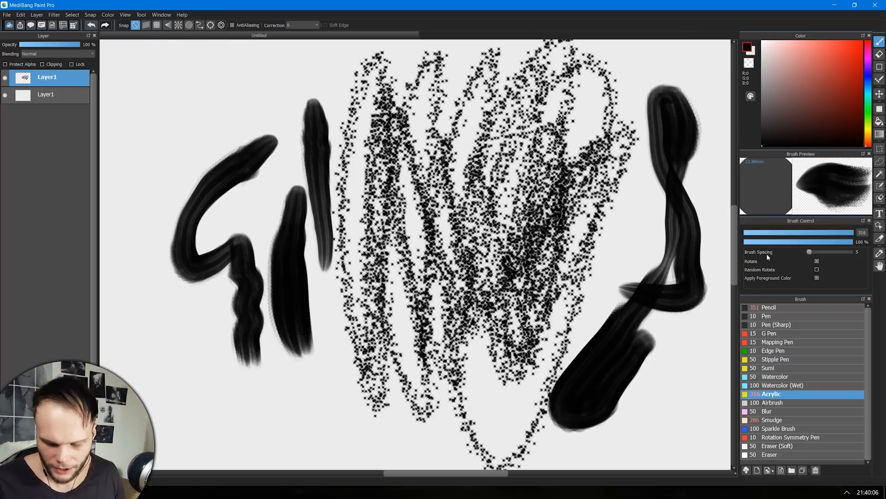
{"action": "left_click", "coordinate": [786, 367]}
{"action": "left_click", "coordinate": [789, 342]}
{"action": "left_click", "coordinate": [788, 307]}
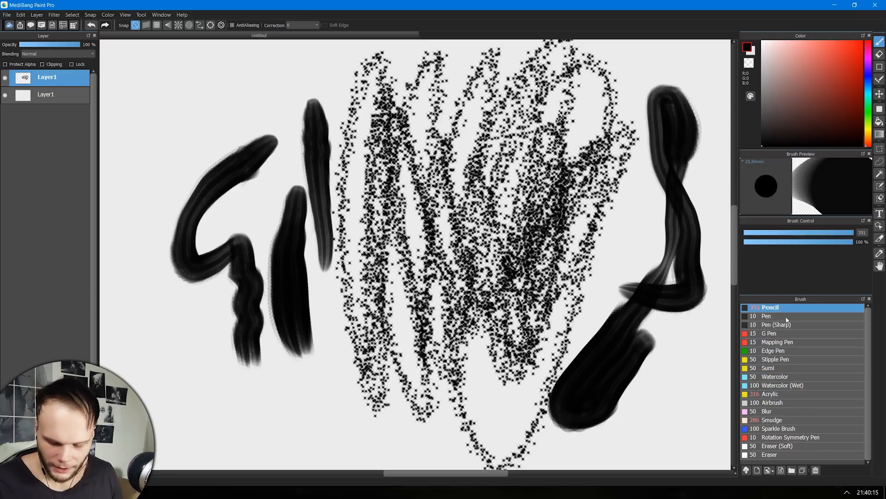
{"action": "left_click", "coordinate": [783, 367]}
{"action": "left_click", "coordinate": [783, 394]}
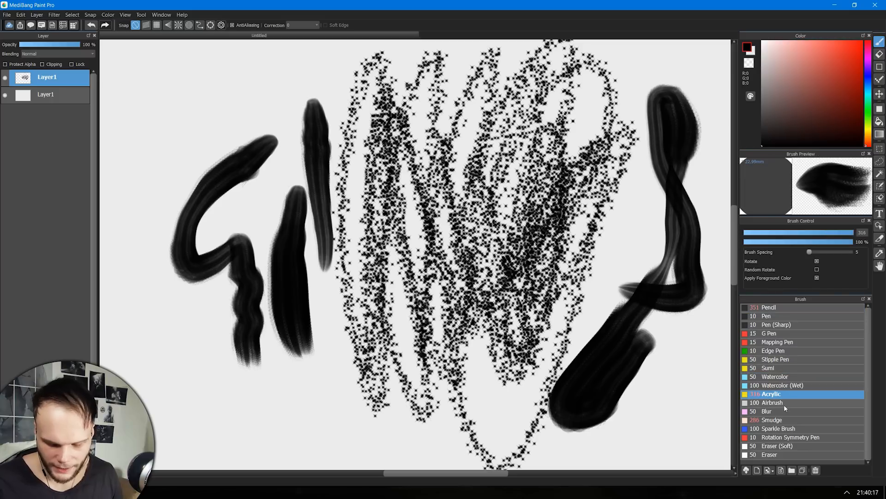
{"action": "left_click", "coordinate": [788, 411]}
{"action": "left_click", "coordinate": [785, 420]}
{"action": "left_click", "coordinate": [784, 402]}
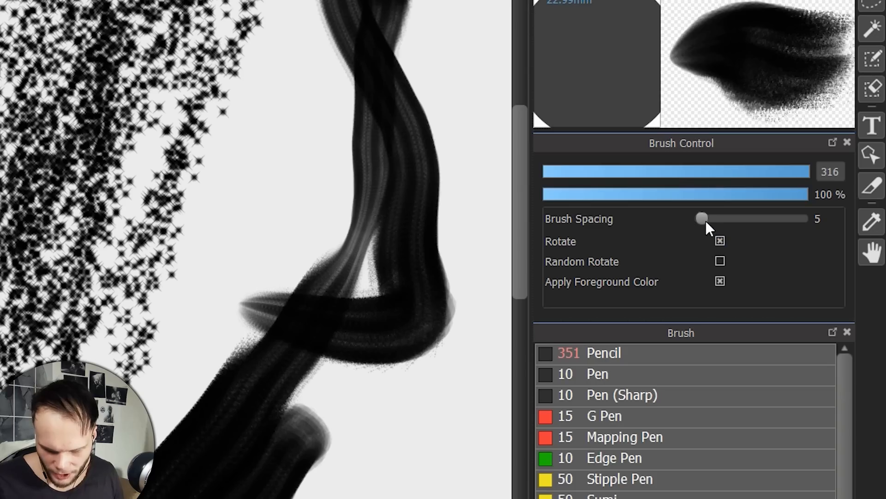
Raise the Acrylic brush's spacing to its maximum and try several strokes with it, undoing the last one.
{"action": "left_click_drag", "start_coordinate": [706, 220], "coordinate": [809, 217]}
{"action": "mouse_move", "coordinate": [511, 332]}
{"action": "left_mouse_down"}
{"action": "mouse_move", "coordinate": [630, 377]}
{"action": "mouse_move", "coordinate": [759, 383]}
{"action": "left_mouse_up"}
{"action": "mouse_move", "coordinate": [402, 102]}
{"action": "left_mouse_down"}
{"action": "mouse_move", "coordinate": [223, 291]}
{"action": "mouse_move", "coordinate": [469, 107]}
{"action": "mouse_move", "coordinate": [268, 307]}
{"action": "mouse_move", "coordinate": [260, 346]}
{"action": "left_mouse_up"}
{"action": "left_click_drag", "start_coordinate": [391, 212], "coordinate": [464, 201]}
{"action": "mouse_move", "coordinate": [475, 110]}
{"action": "left_mouse_down"}
{"action": "mouse_move", "coordinate": [286, 238]}
{"action": "mouse_move", "coordinate": [277, 295]}
{"action": "left_mouse_up"}
{"action": "key", "text": "ctrl+z"}
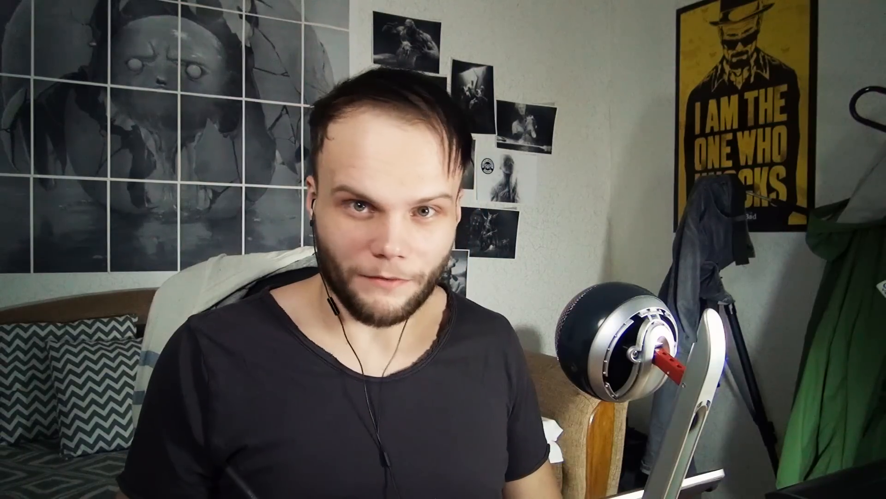
Try thick black zigzag strokes on Layer2 with the Acrylic brush at a low spacing, and undo them.
{"action": "mouse_move", "coordinate": [508, 182]}
{"action": "left_mouse_down"}
{"action": "mouse_move", "coordinate": [505, 291]}
{"action": "mouse_move", "coordinate": [519, 223]}
{"action": "mouse_move", "coordinate": [570, 194]}
{"action": "mouse_move", "coordinate": [623, 266]}
{"action": "left_mouse_up"}
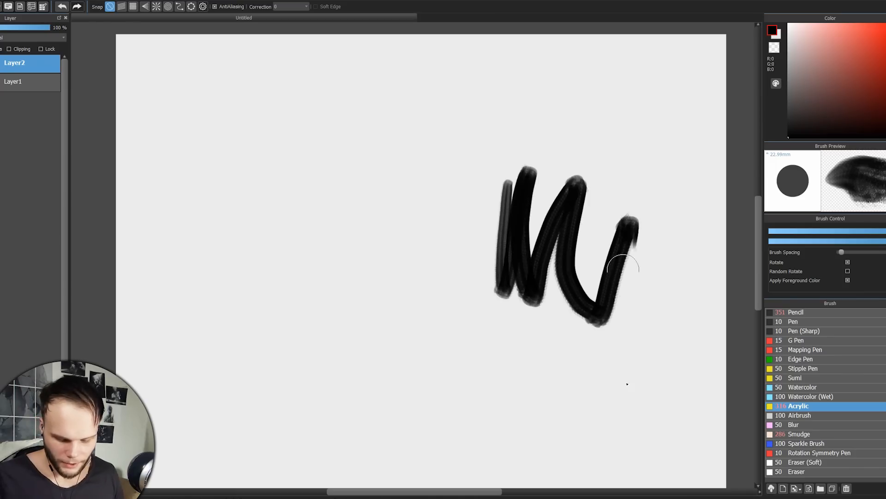
{"action": "left_click_drag", "start_coordinate": [627, 383], "coordinate": [637, 399]}
{"action": "mouse_move", "coordinate": [678, 251]}
{"action": "left_mouse_down"}
{"action": "mouse_move", "coordinate": [659, 311]}
{"action": "mouse_move", "coordinate": [659, 362]}
{"action": "mouse_move", "coordinate": [685, 374]}
{"action": "left_mouse_up"}
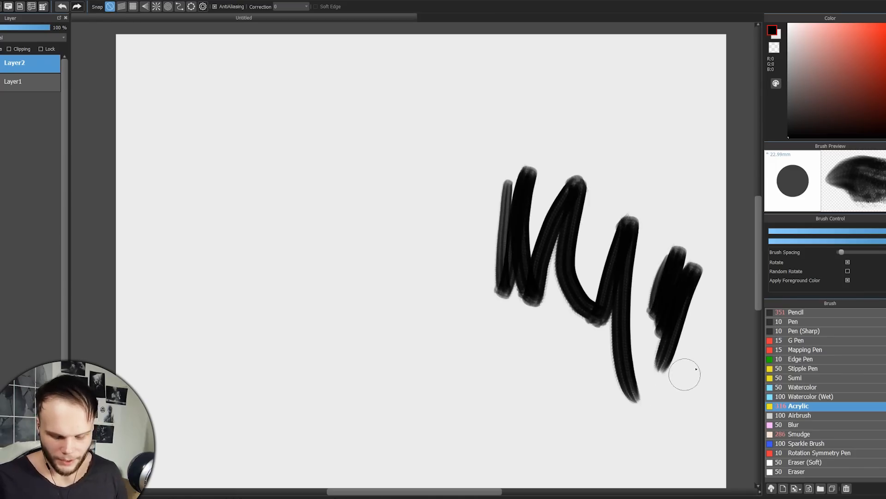
{"action": "key", "text": "ctrl+z"}
{"action": "key", "text": "ctrl+z"}
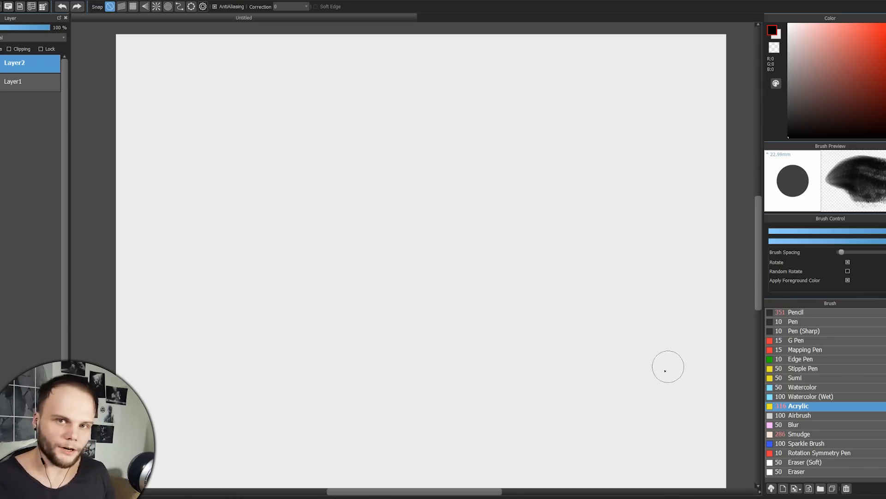
Set the Acrylic brush's spacing to 15 and reduce its opacity, leaving snapping off.
{"action": "left_click_drag", "start_coordinate": [842, 253], "coordinate": [844, 253]}
{"action": "left_click_drag", "start_coordinate": [654, 319], "coordinate": [652, 311]}
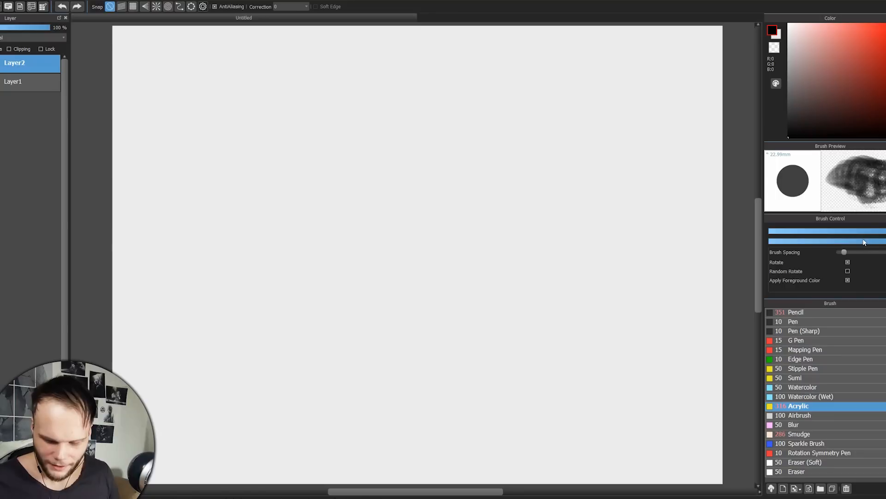
{"action": "mouse_move", "coordinate": [839, 245]}
{"action": "left_mouse_down"}
{"action": "mouse_move", "coordinate": [817, 246]}
{"action": "mouse_move", "coordinate": [828, 245]}
{"action": "left_mouse_up"}
{"action": "key", "text": "3"}
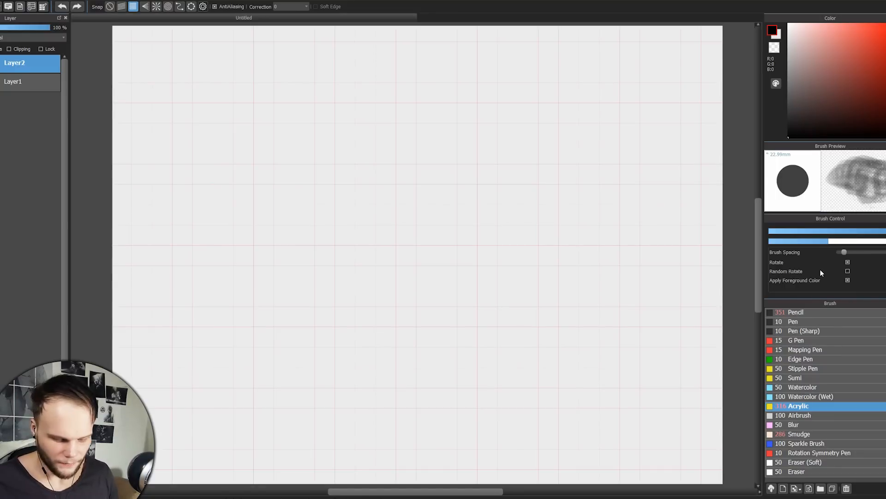
{"action": "key", "text": "1"}
{"action": "left_click_drag", "start_coordinate": [848, 243], "coordinate": [866, 241]}
Cycle through the snap modes up to ellipse snap and back, ending with snapping off.
{"action": "key", "text": "5"}
{"action": "key", "text": "6"}
{"action": "key", "text": "7"}
{"action": "key", "text": "8"}
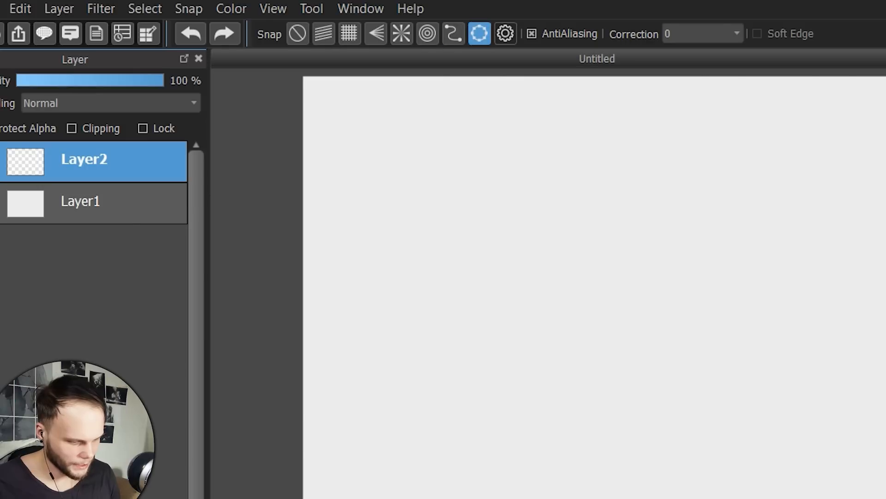
{"action": "key", "text": "6"}
{"action": "key", "text": "5"}
{"action": "key", "text": "4"}
{"action": "key", "text": "3"}
{"action": "key", "text": "2"}
{"action": "key", "text": "1"}
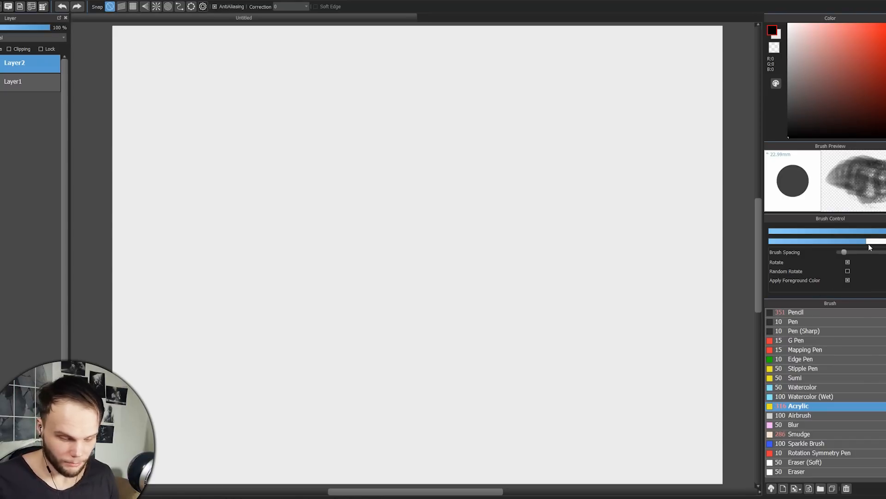
Lower the Acrylic brush's opacity to 11% and paint overlapping translucent looping strokes.
{"action": "left_click_drag", "start_coordinate": [822, 245], "coordinate": [781, 244]}
{"action": "mouse_move", "coordinate": [505, 120]}
{"action": "left_mouse_down"}
{"action": "mouse_move", "coordinate": [481, 153]}
{"action": "mouse_move", "coordinate": [445, 285]}
{"action": "mouse_move", "coordinate": [444, 182]}
{"action": "left_mouse_up"}
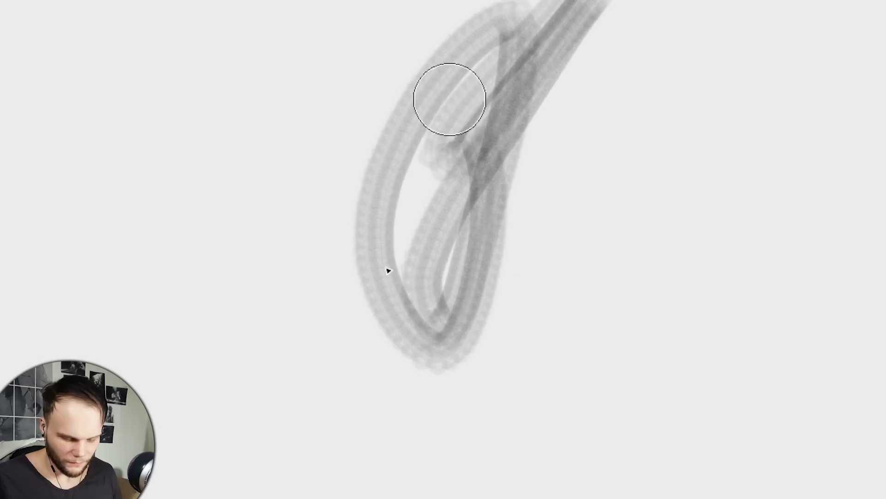
{"action": "mouse_move", "coordinate": [449, 99]}
{"action": "left_mouse_down"}
{"action": "mouse_move", "coordinate": [497, 289]}
{"action": "mouse_move", "coordinate": [427, 494]}
{"action": "left_mouse_up"}
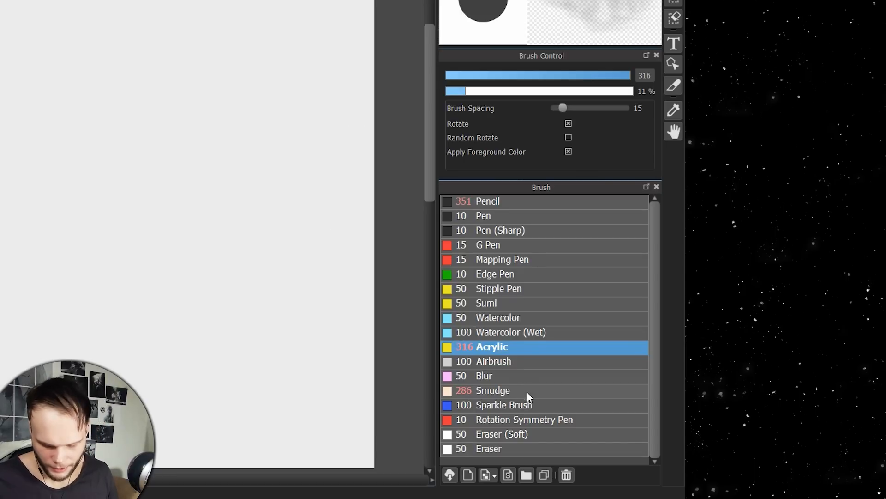
Try dark and gray strokes with the Pencil brush at full opacity, and undo them.
{"action": "left_click", "coordinate": [526, 202]}
{"action": "mouse_move", "coordinate": [536, 273]}
{"action": "left_mouse_down"}
{"action": "mouse_move", "coordinate": [637, 276]}
{"action": "mouse_move", "coordinate": [538, 175]}
{"action": "mouse_move", "coordinate": [530, 130]}
{"action": "mouse_move", "coordinate": [569, 118]}
{"action": "mouse_move", "coordinate": [575, 229]}
{"action": "left_mouse_up"}
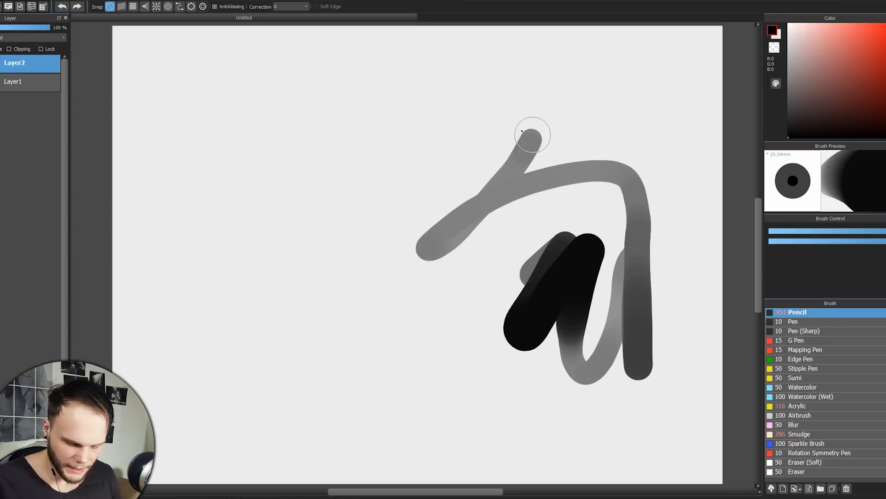
{"action": "key", "text": "ctrl+z"}
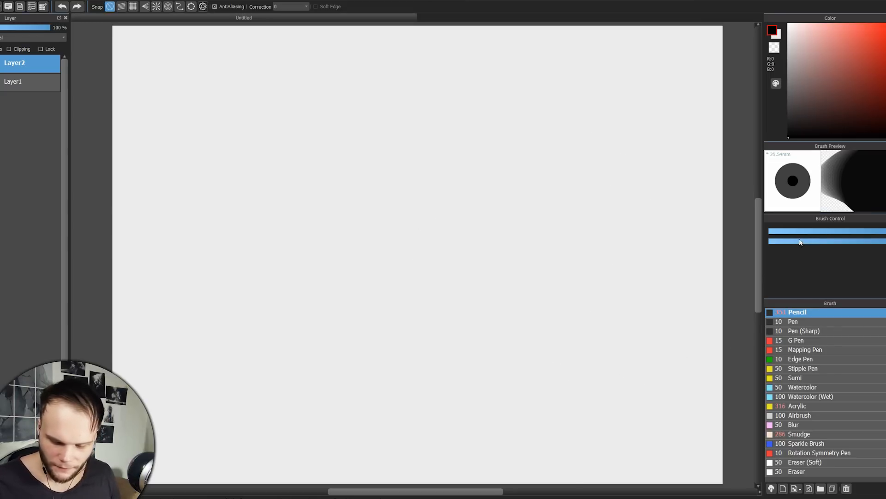
Lower the Pencil brush's opacity and paint faint test strokes in the canvas's upper middle.
{"action": "left_click", "coordinate": [794, 241]}
{"action": "mouse_move", "coordinate": [507, 134]}
{"action": "left_mouse_down"}
{"action": "mouse_move", "coordinate": [467, 182]}
{"action": "mouse_move", "coordinate": [461, 226]}
{"action": "left_mouse_up"}
{"action": "mouse_move", "coordinate": [510, 159]}
{"action": "left_mouse_down"}
{"action": "mouse_move", "coordinate": [513, 250]}
{"action": "mouse_move", "coordinate": [510, 203]}
{"action": "mouse_move", "coordinate": [519, 224]}
{"action": "mouse_move", "coordinate": [560, 234]}
{"action": "mouse_move", "coordinate": [538, 220]}
{"action": "left_mouse_up"}
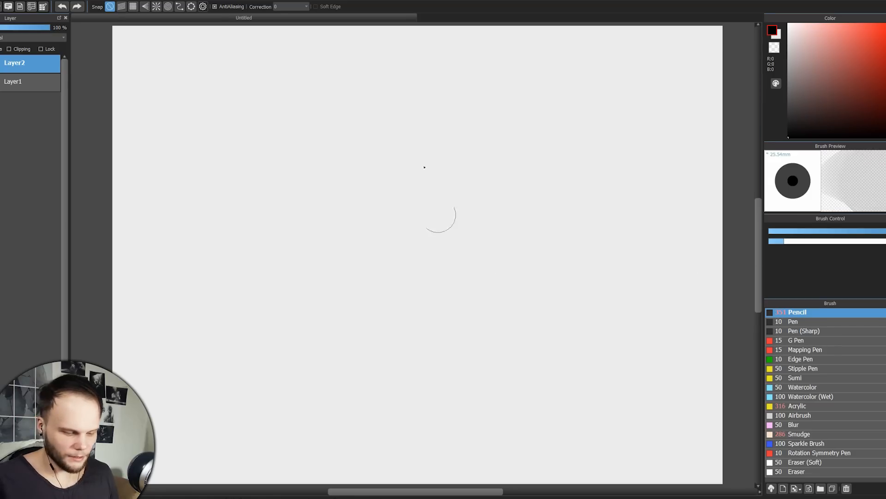
{"action": "left_click_drag", "start_coordinate": [419, 95], "coordinate": [407, 222]}
{"action": "key", "text": "ctrl+z"}
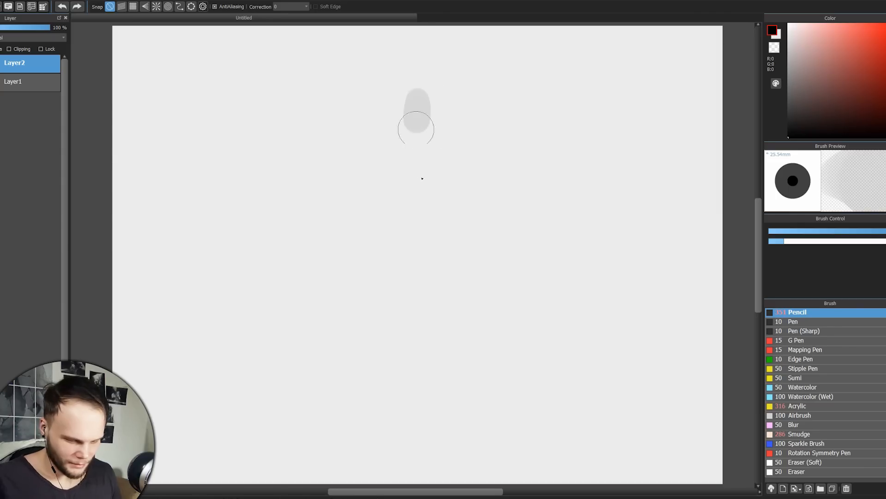
{"action": "key", "text": "ctrl+z"}
Block in the figure's head, neck and shoulders with translucent Pencil strokes in the canvas's upper middle.
{"action": "mouse_move", "coordinate": [423, 97]}
{"action": "left_mouse_down"}
{"action": "mouse_move", "coordinate": [436, 127]}
{"action": "mouse_move", "coordinate": [422, 226]}
{"action": "mouse_move", "coordinate": [442, 162]}
{"action": "left_mouse_up"}
{"action": "left_click", "coordinate": [417, 162]}
{"action": "left_click_drag", "start_coordinate": [466, 153], "coordinate": [407, 179]}
{"action": "left_click_drag", "start_coordinate": [394, 161], "coordinate": [393, 167]}
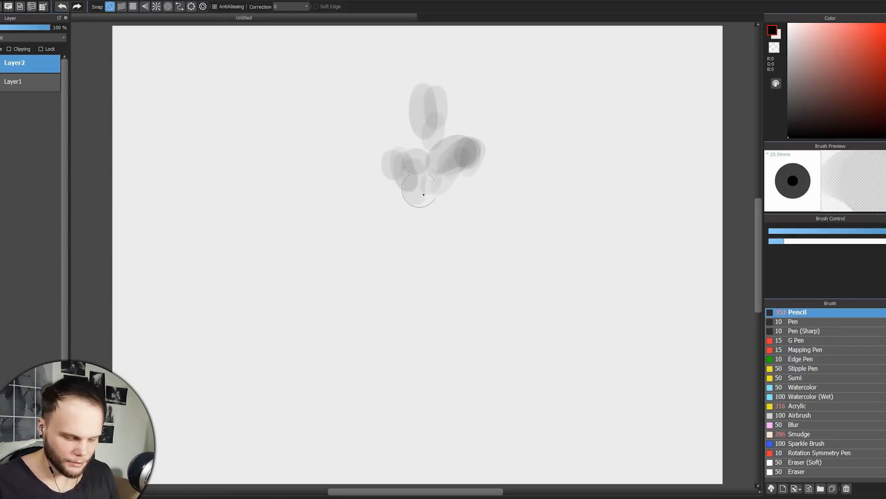
Sketch the figure's curved torso, thighs and lower legs below the shoulders with broad translucent strokes.
{"action": "left_click_drag", "start_coordinate": [426, 193], "coordinate": [374, 265]}
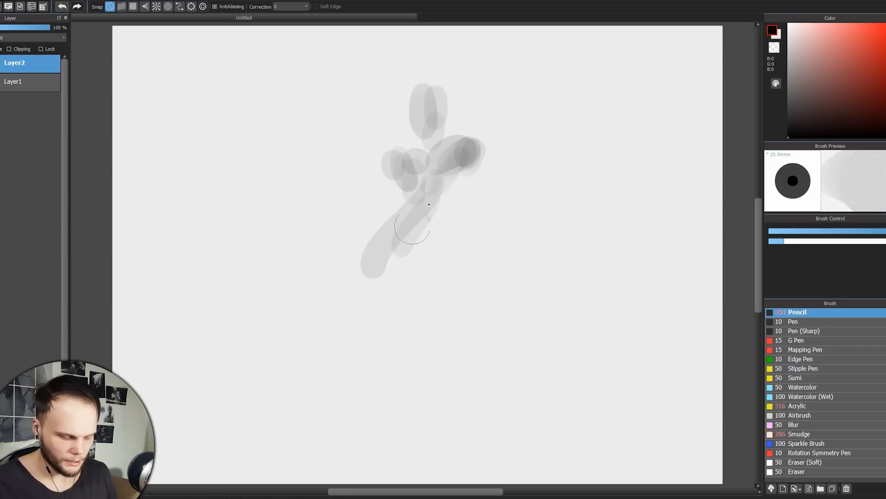
{"action": "left_click_drag", "start_coordinate": [427, 207], "coordinate": [406, 264]}
{"action": "mouse_move", "coordinate": [395, 267]}
{"action": "left_mouse_down"}
{"action": "mouse_move", "coordinate": [406, 299]}
{"action": "mouse_move", "coordinate": [493, 436]}
{"action": "left_mouse_up"}
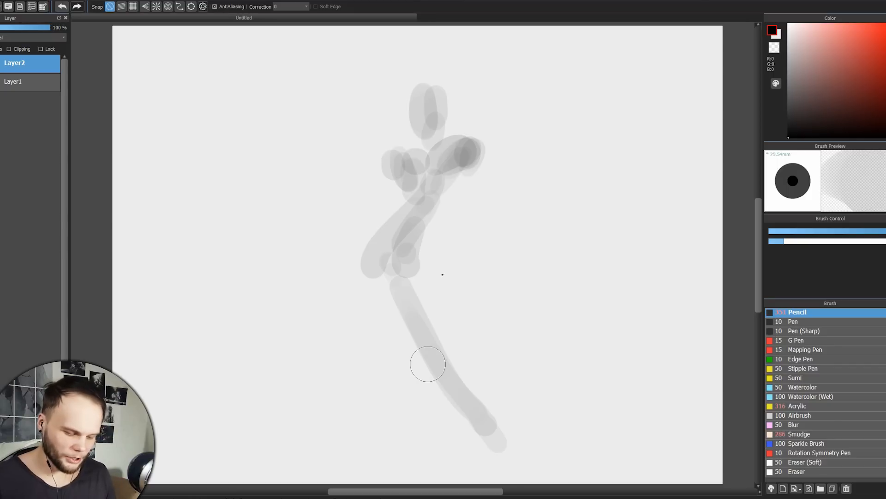
{"action": "mouse_move", "coordinate": [467, 305]}
{"action": "left_mouse_down"}
{"action": "mouse_move", "coordinate": [509, 424]}
{"action": "mouse_move", "coordinate": [467, 307]}
{"action": "mouse_move", "coordinate": [519, 450]}
{"action": "left_mouse_up"}
{"action": "left_click_drag", "start_coordinate": [358, 252], "coordinate": [359, 363]}
{"action": "left_click_drag", "start_coordinate": [300, 311], "coordinate": [352, 444]}
Scale down the whole figure sketch with a transform and reposition it near the canvas center.
{"action": "key", "text": "ctrl+t"}
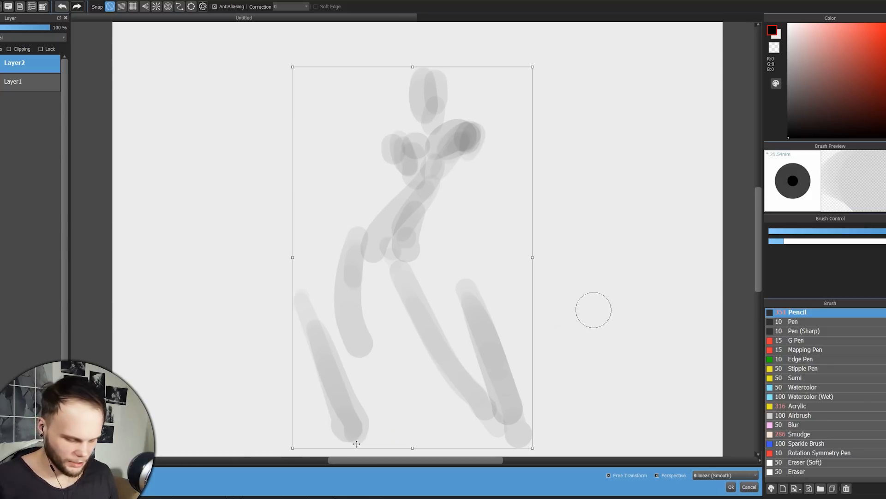
{"action": "mouse_move", "coordinate": [294, 447]}
{"action": "left_mouse_down"}
{"action": "mouse_move", "coordinate": [372, 314]}
{"action": "mouse_move", "coordinate": [369, 332]}
{"action": "left_mouse_up"}
{"action": "left_click_drag", "start_coordinate": [468, 234], "coordinate": [475, 212]}
{"action": "key", "text": "Return"}
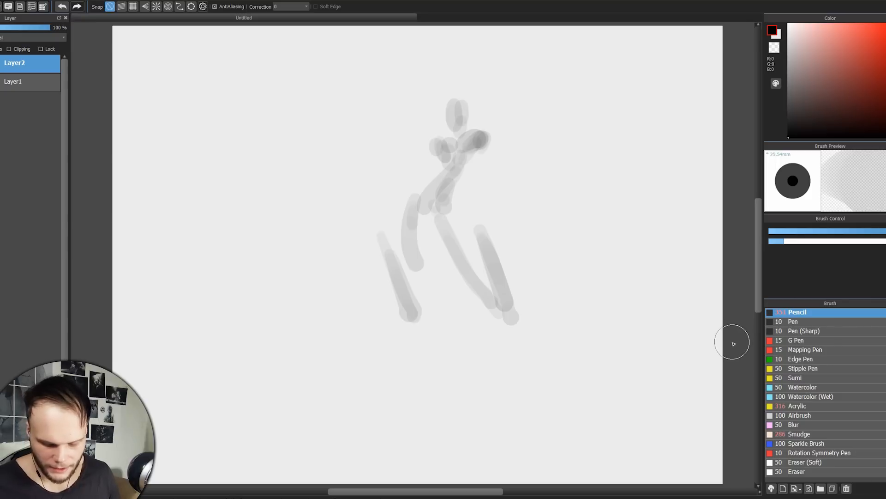
Select a full-height portrait rectangle around the figure and crop the canvas to it.
{"action": "key", "text": "ctrl"}
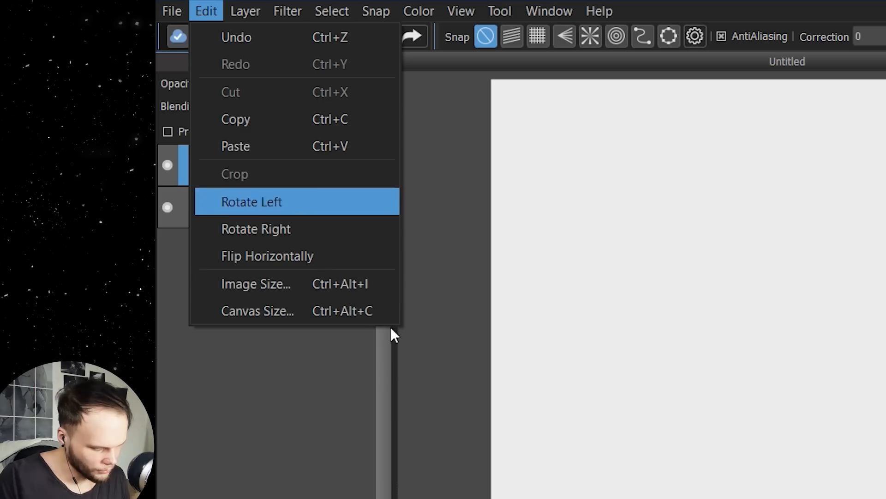
{"action": "left_click", "coordinate": [497, 419]}
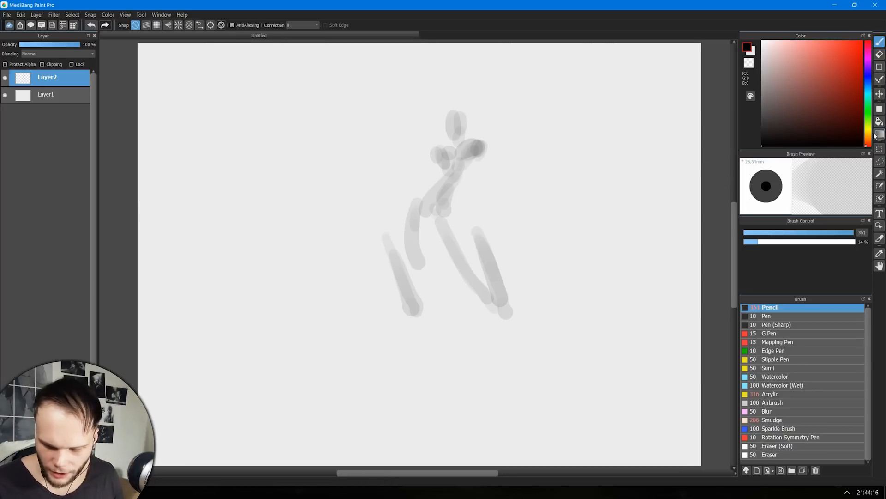
{"action": "left_click", "coordinate": [880, 148]}
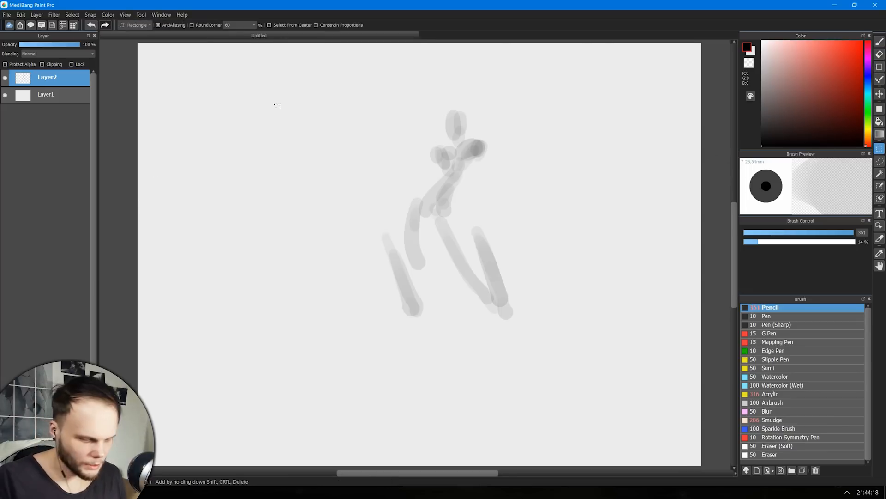
{"action": "left_click_drag", "start_coordinate": [276, 43], "coordinate": [603, 459]}
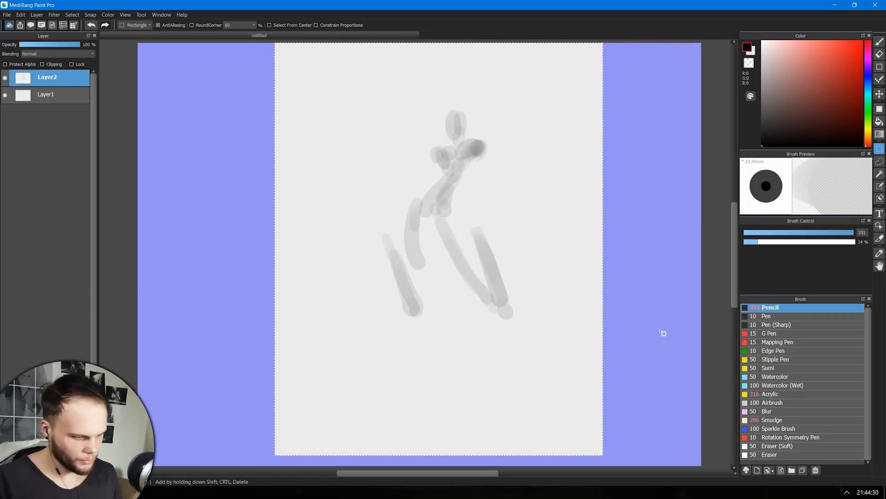
{"action": "left_click", "coordinate": [36, 15]}
{"action": "mouse_move", "coordinate": [20, 15]}
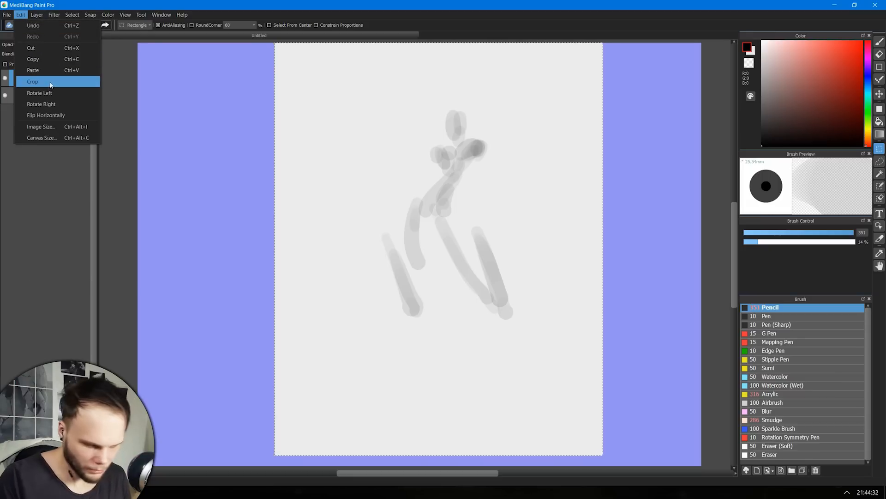
{"action": "left_click", "coordinate": [51, 83]}
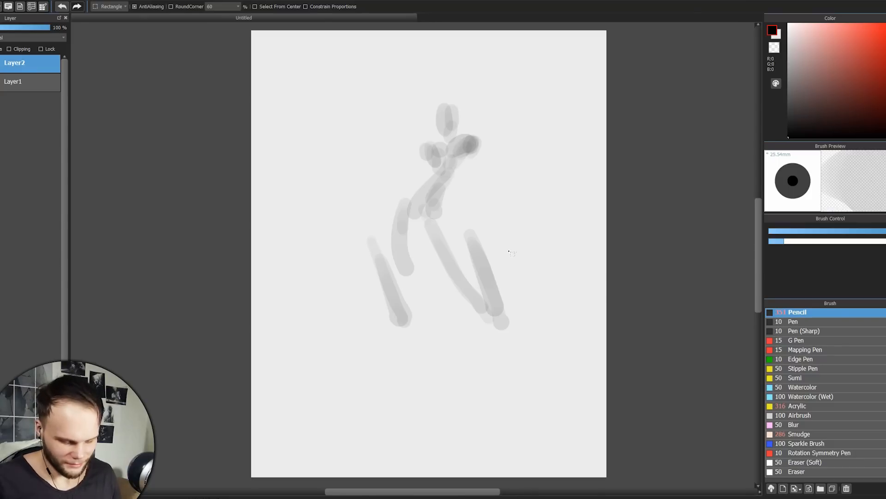
{"action": "left_click_drag", "start_coordinate": [492, 266], "coordinate": [522, 352]}
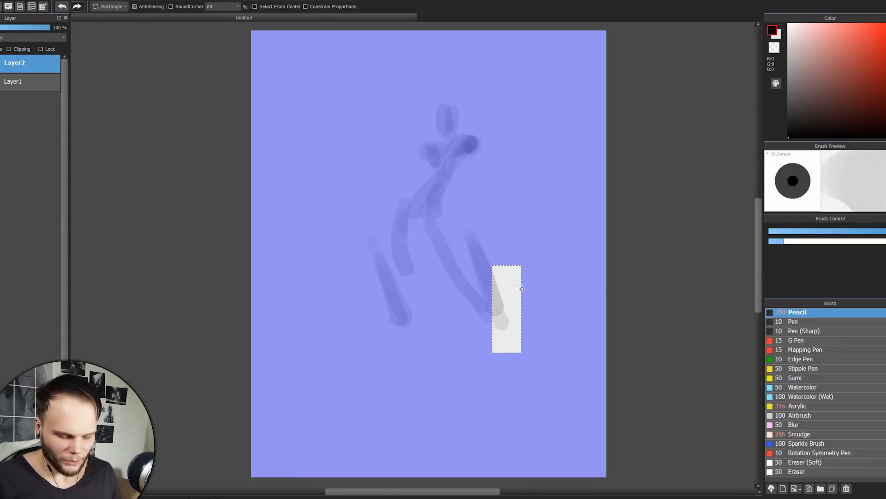
{"action": "left_click", "coordinate": [535, 286]}
{"action": "key", "text": "v"}
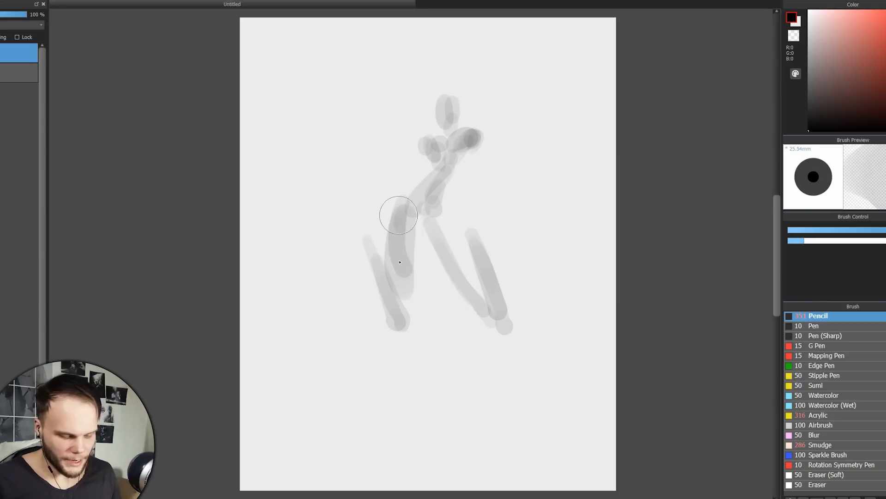
Mirror the canvas view back and forth several times to check the figure's proportions.
{"action": "key", "text": "h"}
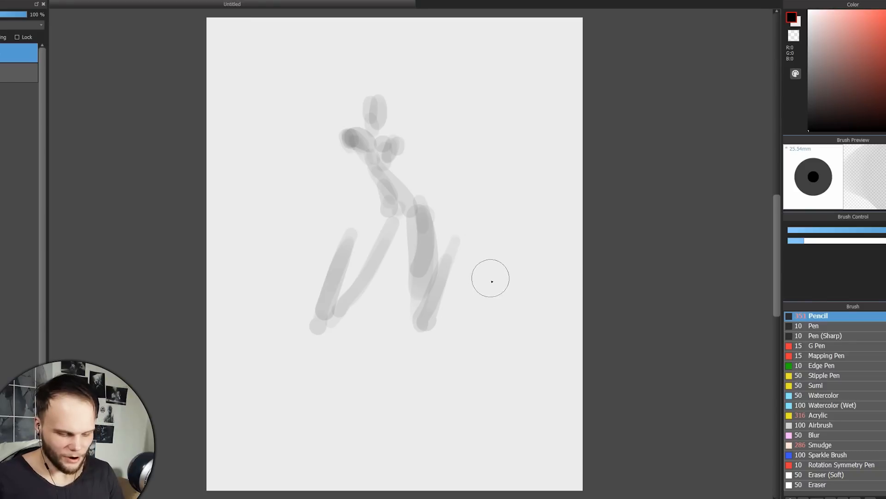
{"action": "key", "text": "h"}
{"action": "key", "text": "h"}
{"action": "key", "text": "h"}
{"action": "key", "text": "h"}
{"action": "key", "text": "h"}
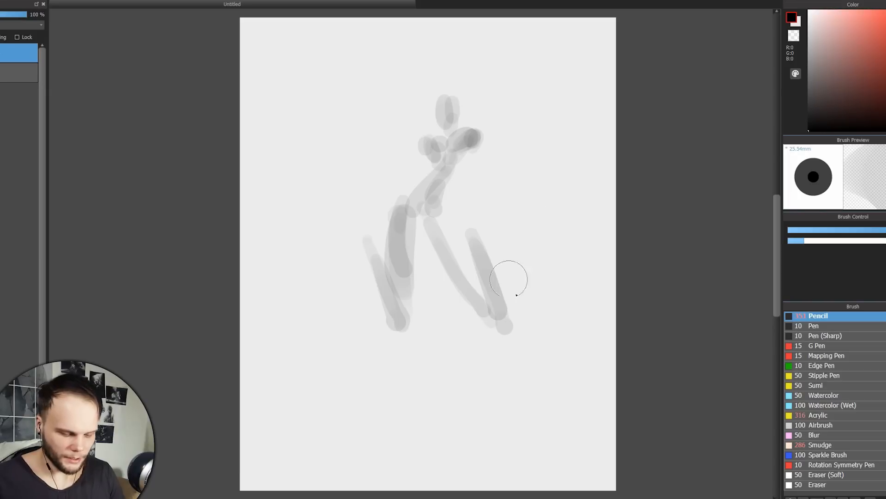
Build up the legs, torso, hips and shoulders with broad translucent Pencil strokes.
{"action": "left_click_drag", "start_coordinate": [524, 387], "coordinate": [495, 258]}
{"action": "left_click_drag", "start_coordinate": [441, 231], "coordinate": [485, 303]}
{"action": "left_click_drag", "start_coordinate": [400, 253], "coordinate": [402, 314]}
{"action": "mouse_move", "coordinate": [450, 159]}
{"action": "left_mouse_down"}
{"action": "mouse_move", "coordinate": [407, 217]}
{"action": "mouse_move", "coordinate": [434, 249]}
{"action": "left_mouse_up"}
{"action": "mouse_move", "coordinate": [480, 164]}
{"action": "left_mouse_down"}
{"action": "mouse_move", "coordinate": [482, 143]}
{"action": "mouse_move", "coordinate": [500, 161]}
{"action": "left_mouse_up"}
{"action": "key", "text": "["}
{"action": "left_click_drag", "start_coordinate": [486, 135], "coordinate": [489, 147]}
{"action": "left_click_drag", "start_coordinate": [427, 149], "coordinate": [422, 161]}
Shrink the Pencil brush to about 9 mm and darken the head, chest and both shoulders.
{"action": "key", "text": "["}
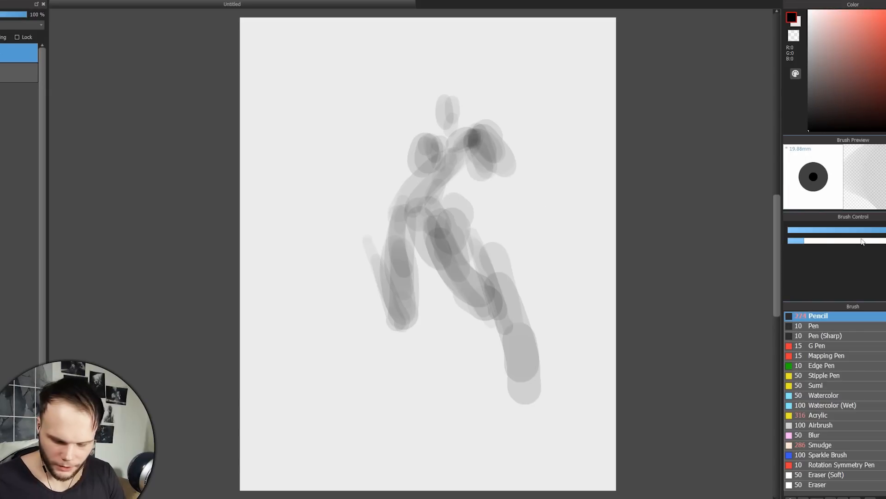
{"action": "key", "text": "["}
{"action": "key", "text": "["}
{"action": "key", "text": "["}
{"action": "key", "text": "["}
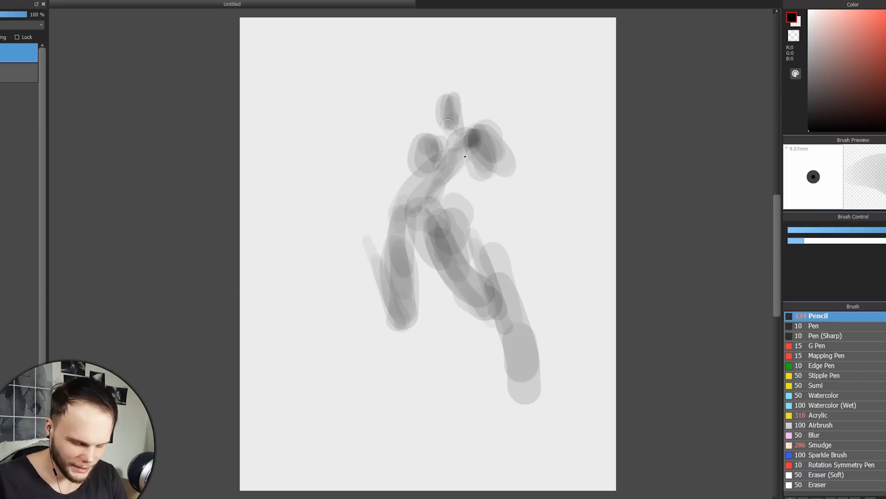
{"action": "left_click_drag", "start_coordinate": [447, 123], "coordinate": [457, 108]}
{"action": "left_click_drag", "start_coordinate": [467, 152], "coordinate": [454, 193]}
{"action": "left_click_drag", "start_coordinate": [498, 165], "coordinate": [462, 154]}
{"action": "left_click_drag", "start_coordinate": [427, 152], "coordinate": [413, 164]}
Darken the figure's rear leg and add a stroke across the waist, adjusting the brush size slightly.
{"action": "left_click_drag", "start_coordinate": [416, 249], "coordinate": [406, 319]}
{"action": "left_click_drag", "start_coordinate": [415, 242], "coordinate": [393, 296]}
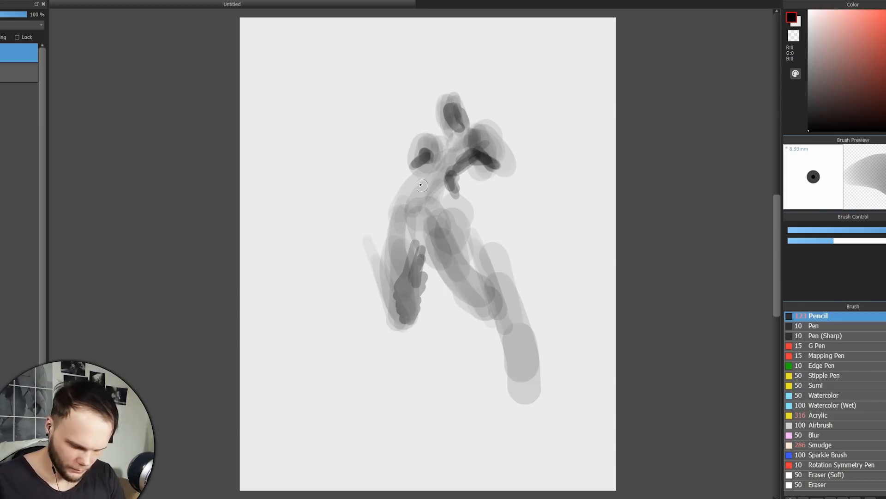
{"action": "left_click_drag", "start_coordinate": [419, 181], "coordinate": [463, 215]}
{"action": "key", "text": "]"}
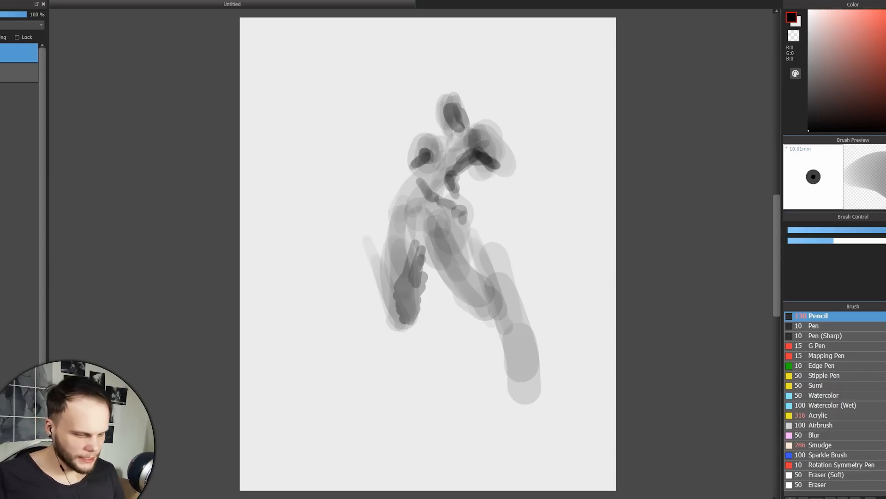
Resize the image to a height of 2000 px with proportions constrained.
{"action": "key", "text": "ctrl+alt+i"}
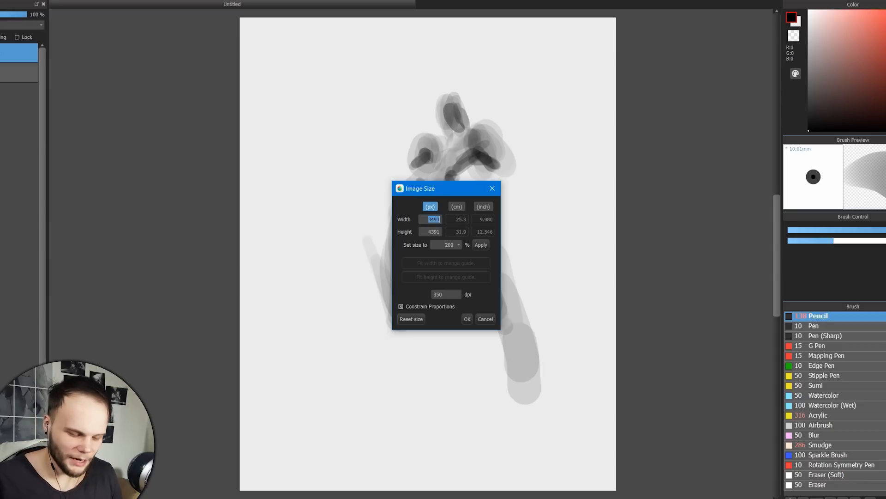
{"action": "key", "text": "Tab"}
{"action": "key", "text": "Tab"}
{"action": "key", "text": "shift+Tab"}
{"action": "type", "text": "2000"}
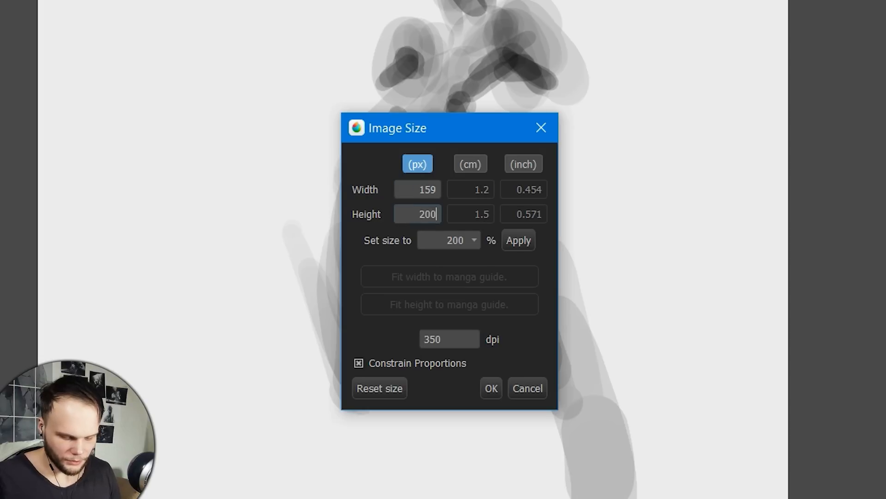
{"action": "left_click", "coordinate": [484, 390]}
Adjust the Pencil brush size and paint darker strokes down the thigh and both lower legs.
{"action": "key", "text": "bracketleft"}
{"action": "key", "text": "bracketleft"}
{"action": "key", "text": "bracketleft"}
{"action": "key", "text": "bracketright"}
{"action": "key", "text": "bracketright"}
{"action": "mouse_move", "coordinate": [500, 294]}
{"action": "left_mouse_down"}
{"action": "mouse_move", "coordinate": [546, 333]}
{"action": "mouse_move", "coordinate": [554, 390]}
{"action": "left_mouse_up"}
{"action": "key", "text": "bracketright"}
{"action": "left_click_drag", "start_coordinate": [524, 256], "coordinate": [554, 386]}
{"action": "left_click_drag", "start_coordinate": [402, 259], "coordinate": [444, 367]}
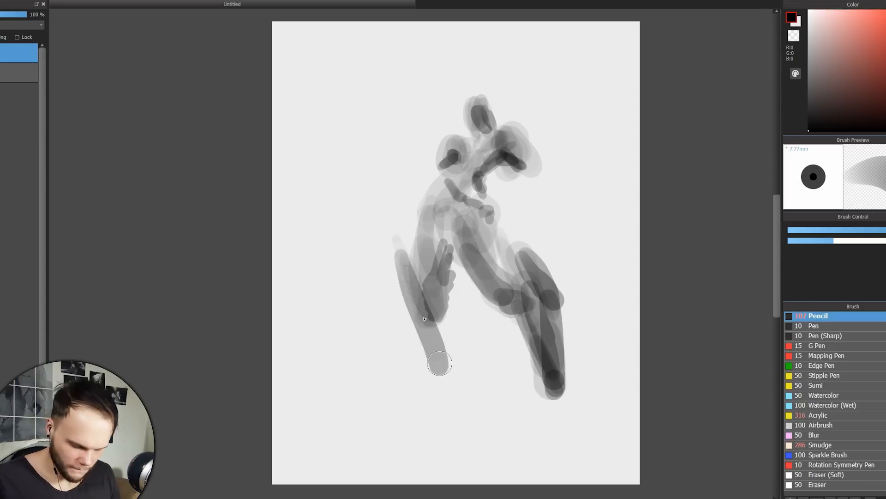
{"action": "left_click_drag", "start_coordinate": [411, 275], "coordinate": [460, 385]}
Reduce the eraser's size and trim the outer edge of the rear lower leg.
{"action": "key", "text": "e"}
{"action": "left_click", "coordinate": [860, 230]}
{"action": "left_click_drag", "start_coordinate": [409, 307], "coordinate": [455, 388]}
Darken the thighs and the side of the hip with the Pencil brush.
{"action": "key", "text": "b"}
{"action": "left_click_drag", "start_coordinate": [481, 260], "coordinate": [507, 303]}
{"action": "left_click_drag", "start_coordinate": [499, 277], "coordinate": [485, 210]}
{"action": "left_click_drag", "start_coordinate": [424, 217], "coordinate": [438, 284]}
Mirror the canvas view and darken the hips, crotch area and one lower leg with a smaller brush.
{"action": "key", "text": "h"}
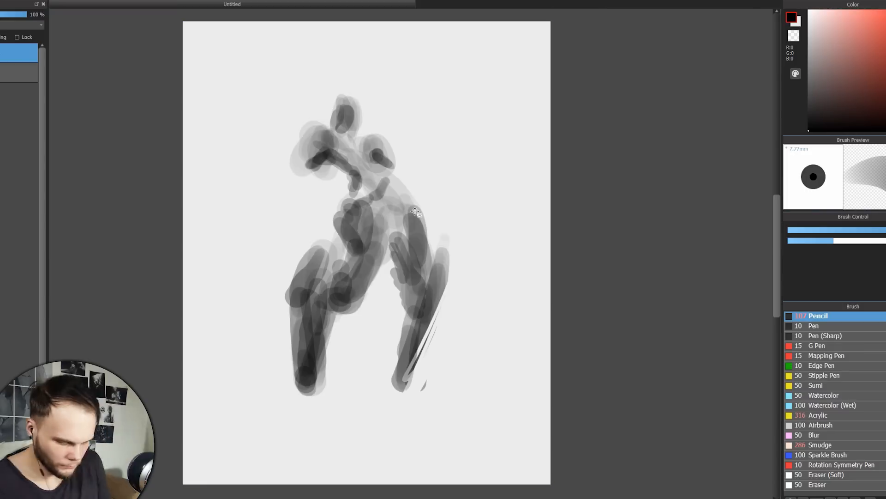
{"action": "left_click_drag", "start_coordinate": [408, 203], "coordinate": [406, 226]}
{"action": "mouse_move", "coordinate": [351, 212]}
{"action": "left_mouse_down"}
{"action": "mouse_move", "coordinate": [383, 208]}
{"action": "mouse_move", "coordinate": [395, 243]}
{"action": "left_mouse_up"}
{"action": "key", "text": "bracketleft"}
{"action": "left_click_drag", "start_coordinate": [441, 263], "coordinate": [411, 383]}
Erase the outer edges of the front leg and raised arm, and add dark strokes to the hip.
{"action": "key", "text": "e"}
{"action": "left_click_drag", "start_coordinate": [292, 295], "coordinate": [309, 395]}
{"action": "key", "text": "b"}
{"action": "left_click_drag", "start_coordinate": [346, 230], "coordinate": [355, 258]}
{"action": "key", "text": "e"}
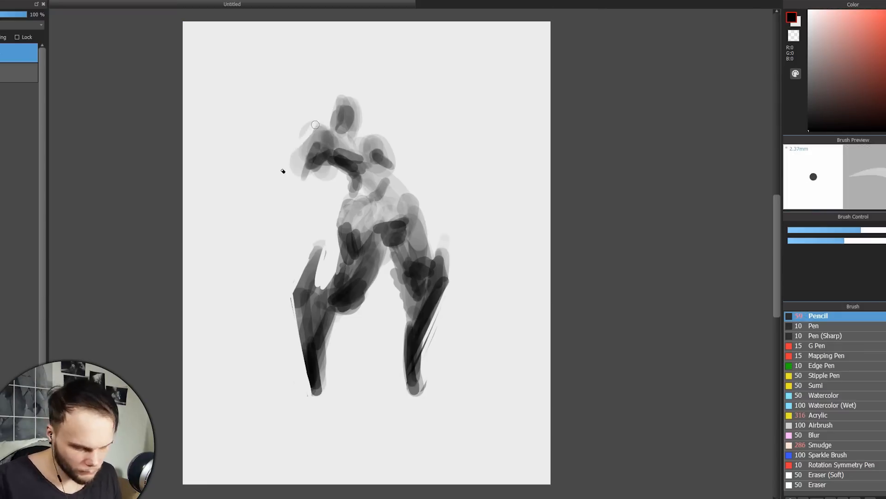
{"action": "left_click_drag", "start_coordinate": [296, 171], "coordinate": [325, 132]}
{"action": "key", "text": "b"}
Assign the shortcut S to the Lasso tool in the shortcut settings.
{"action": "key", "text": "alt+f"}
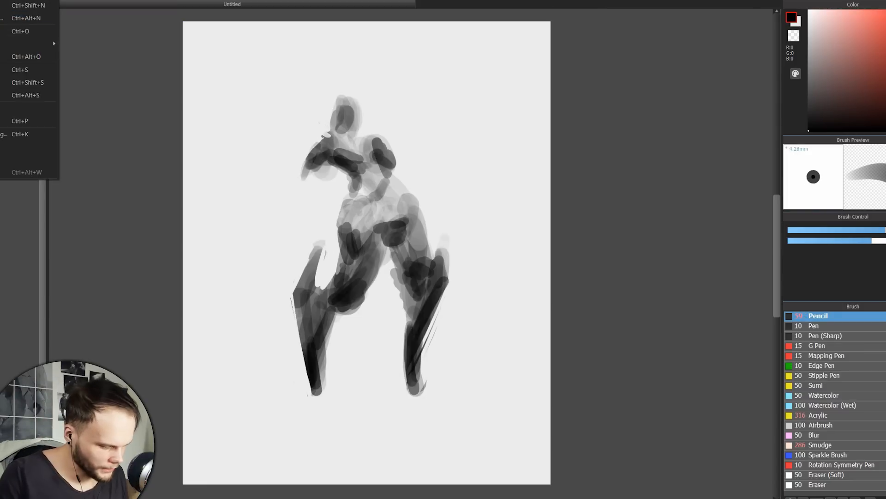
{"action": "left_click", "coordinate": [7, 146]}
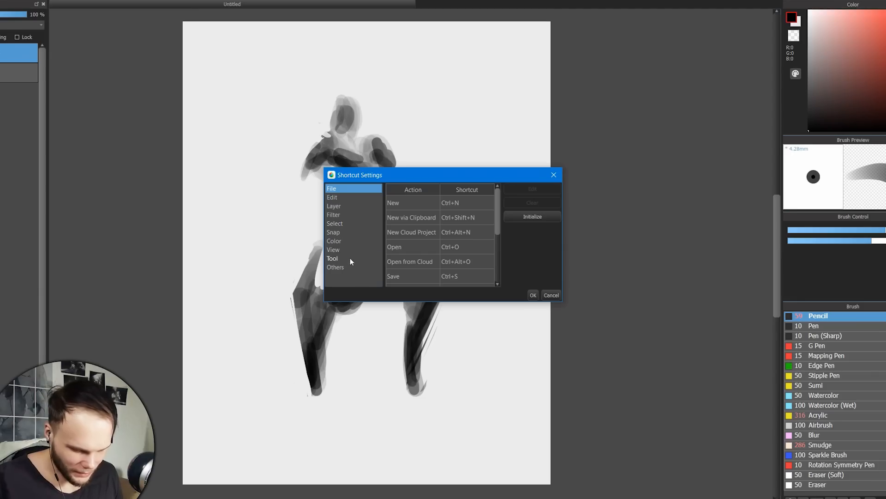
{"action": "left_click", "coordinate": [350, 258]}
{"action": "scroll", "coordinate": [489, 226], "scroll_direction": "down", "scroll_amount": 3}
{"action": "left_click", "coordinate": [464, 224]}
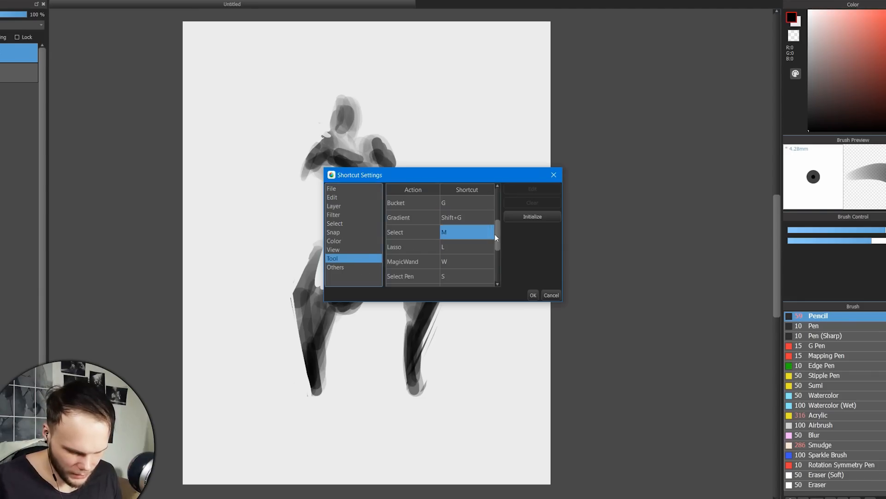
{"action": "left_click", "coordinate": [459, 253]}
{"action": "key", "text": "s"}
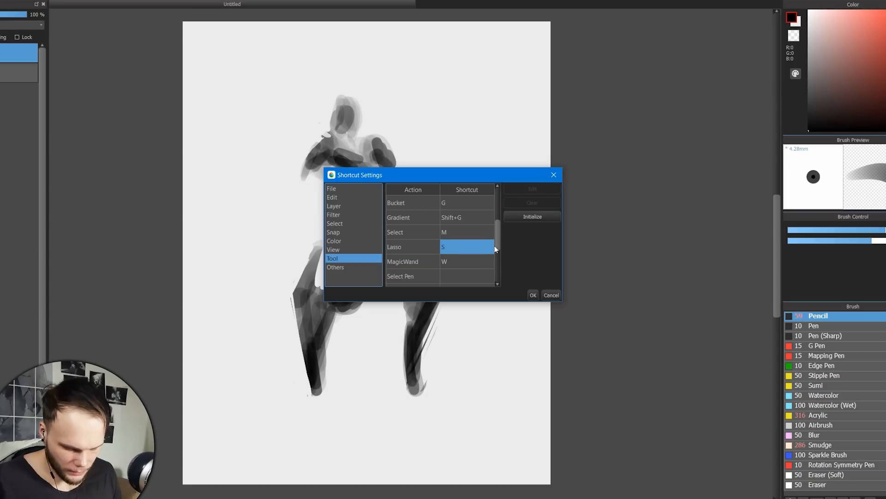
{"action": "left_click_drag", "start_coordinate": [498, 237], "coordinate": [497, 274]}
Lasso the head and shoulders, scale and shift the upper body with a transform, and deselect it.
{"action": "mouse_move", "coordinate": [352, 73]}
{"action": "left_mouse_down"}
{"action": "mouse_move", "coordinate": [381, 174]}
{"action": "mouse_move", "coordinate": [381, 99]}
{"action": "left_mouse_up"}
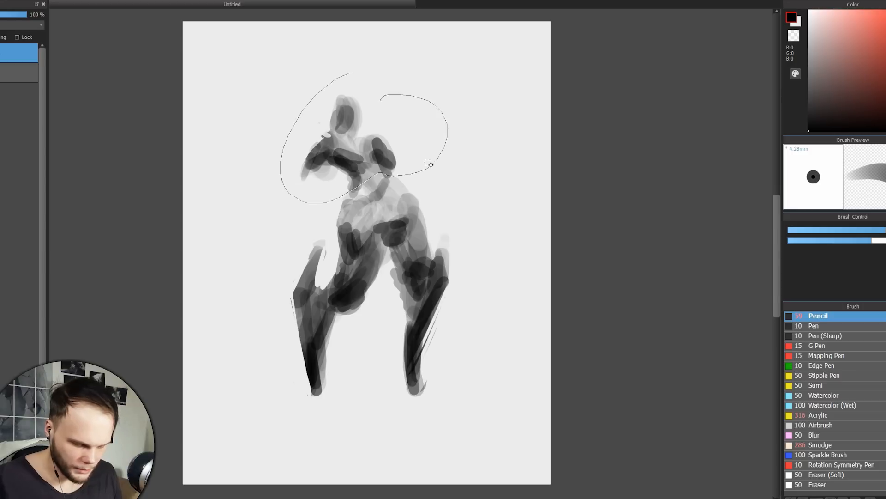
{"action": "left_click_drag", "start_coordinate": [416, 145], "coordinate": [436, 150]}
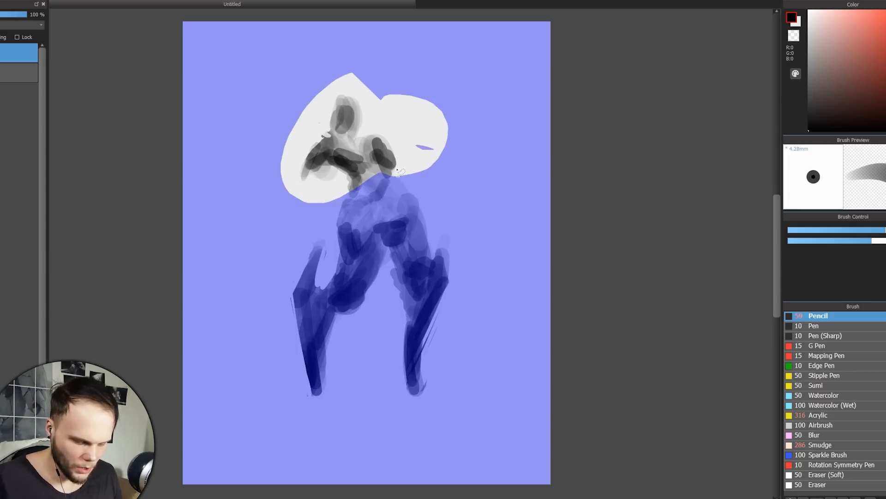
{"action": "key", "text": "ctrl+t"}
{"action": "left_click_drag", "start_coordinate": [457, 69], "coordinate": [467, 84]}
{"action": "left_click_drag", "start_coordinate": [427, 130], "coordinate": [437, 125]}
{"action": "key", "text": "Return"}
{"action": "key", "text": "ctrl+d"}
Darken the lower face, sample light gray (RGB 177, 177, 177) and paint the top of the head.
{"action": "left_click_drag", "start_coordinate": [362, 107], "coordinate": [369, 124]}
{"action": "left_click", "coordinate": [369, 104], "text": "alt"}
{"action": "left_click_drag", "start_coordinate": [363, 90], "coordinate": [374, 94]}
Scale down the selected head with a transform and deselect it.
{"action": "key", "text": "ctrl+t"}
{"action": "left_click_drag", "start_coordinate": [351, 53], "coordinate": [356, 64]}
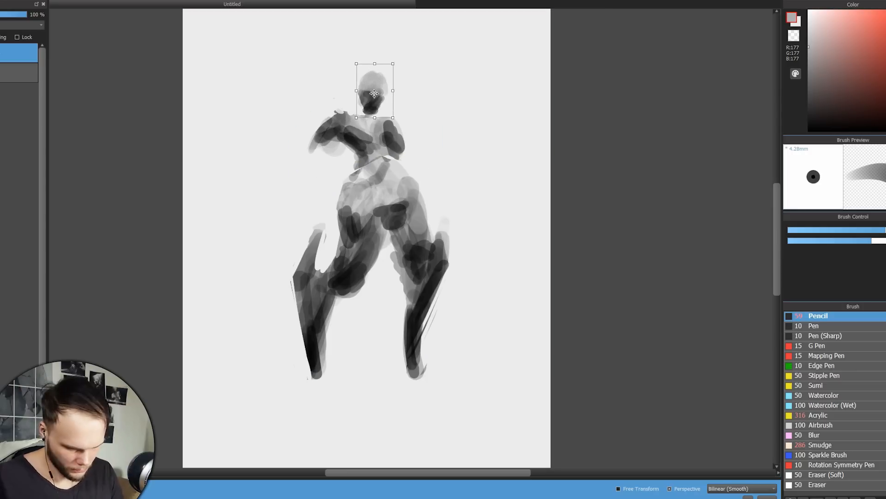
{"action": "key", "text": "Return"}
{"action": "key", "text": "ctrl+d"}
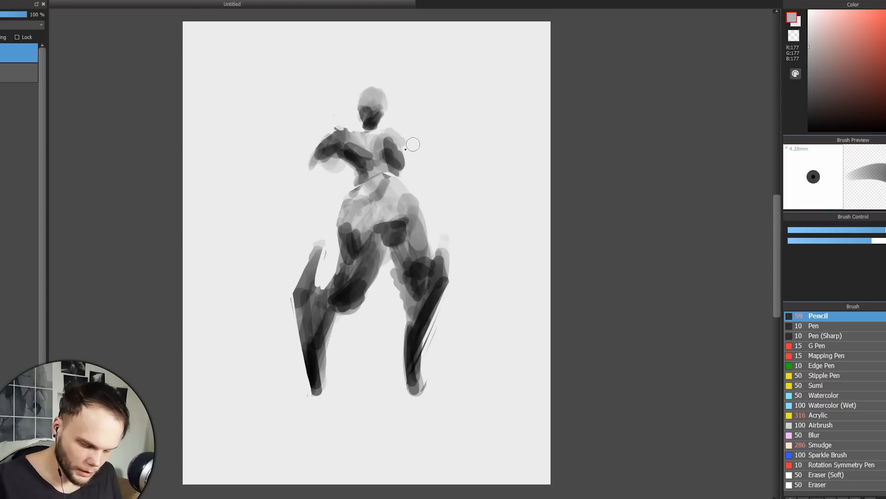
Sample dark gray (RGB 46, 46, 46) and refine the shoulders and arms, undoing unwanted strokes.
{"action": "left_click", "coordinate": [390, 148], "text": "alt"}
{"action": "left_click_drag", "start_coordinate": [392, 137], "coordinate": [416, 160]}
{"action": "key", "text": "ctrl+z"}
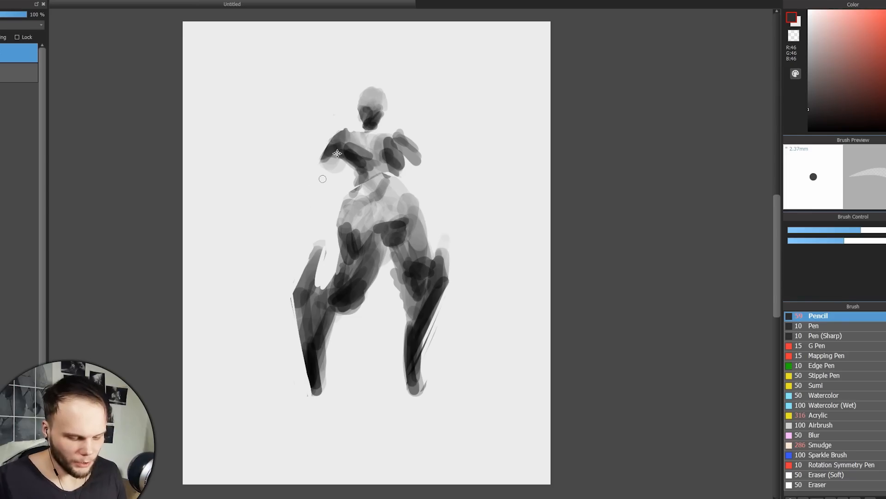
{"action": "key", "text": "b"}
{"action": "mouse_move", "coordinate": [335, 149]}
{"action": "left_mouse_down"}
{"action": "mouse_move", "coordinate": [322, 177]}
{"action": "mouse_move", "coordinate": [332, 151]}
{"action": "left_mouse_up"}
{"action": "key", "text": "ctrl+z"}
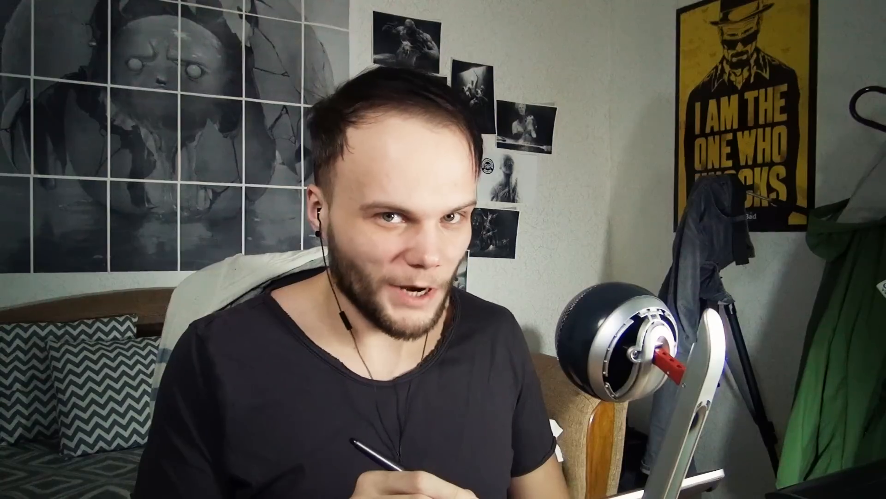